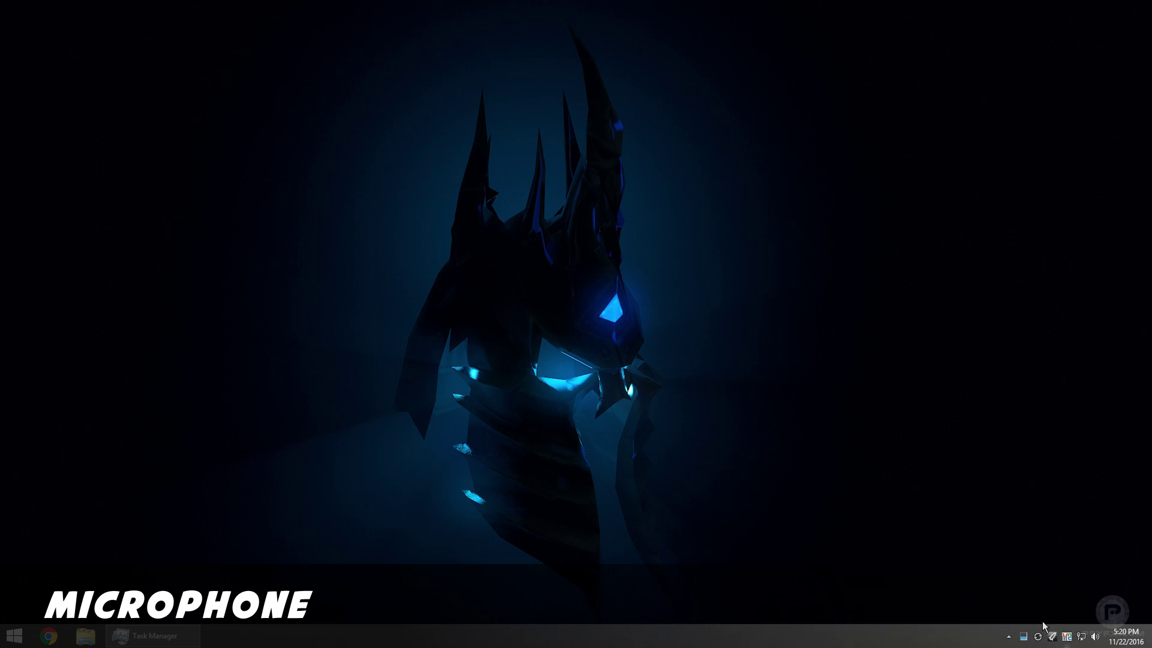
Step: Raise the Focusrite USB microphone's recording level in Windows Sound settings to 95
right_click(1095, 638)
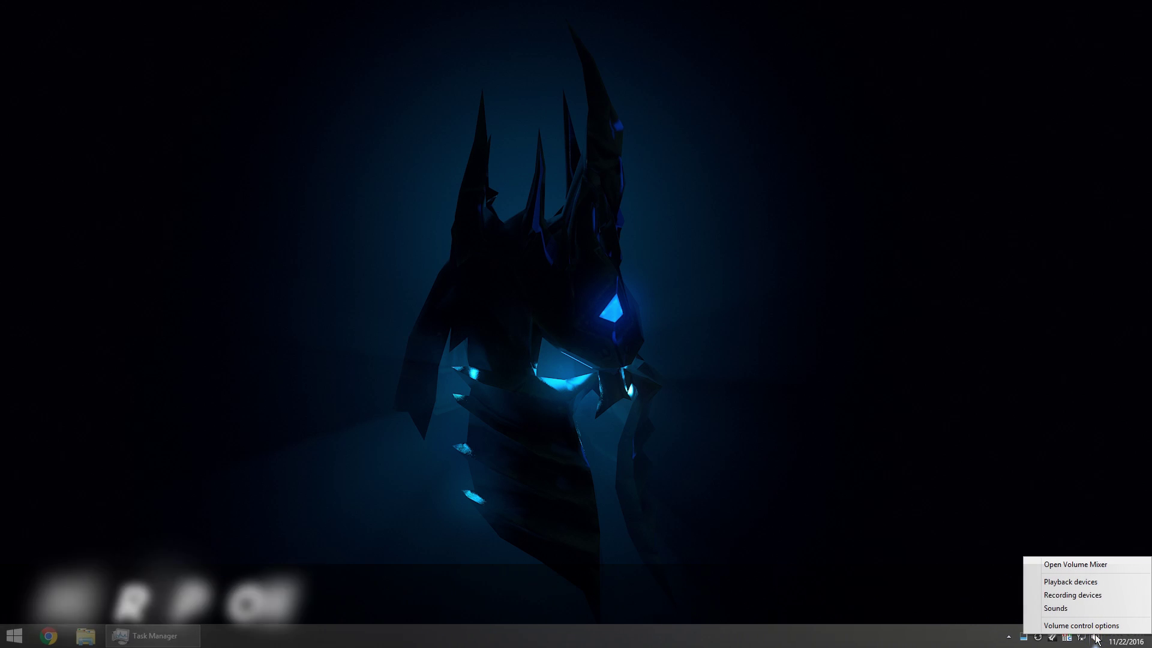
click(1077, 595)
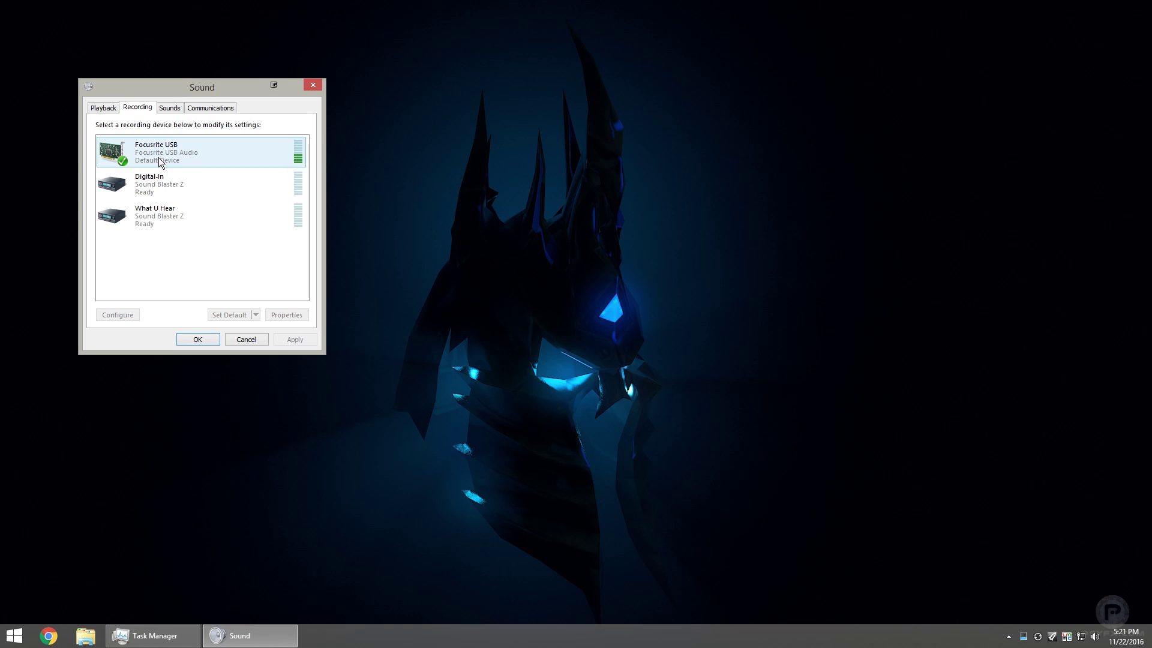
click(258, 156)
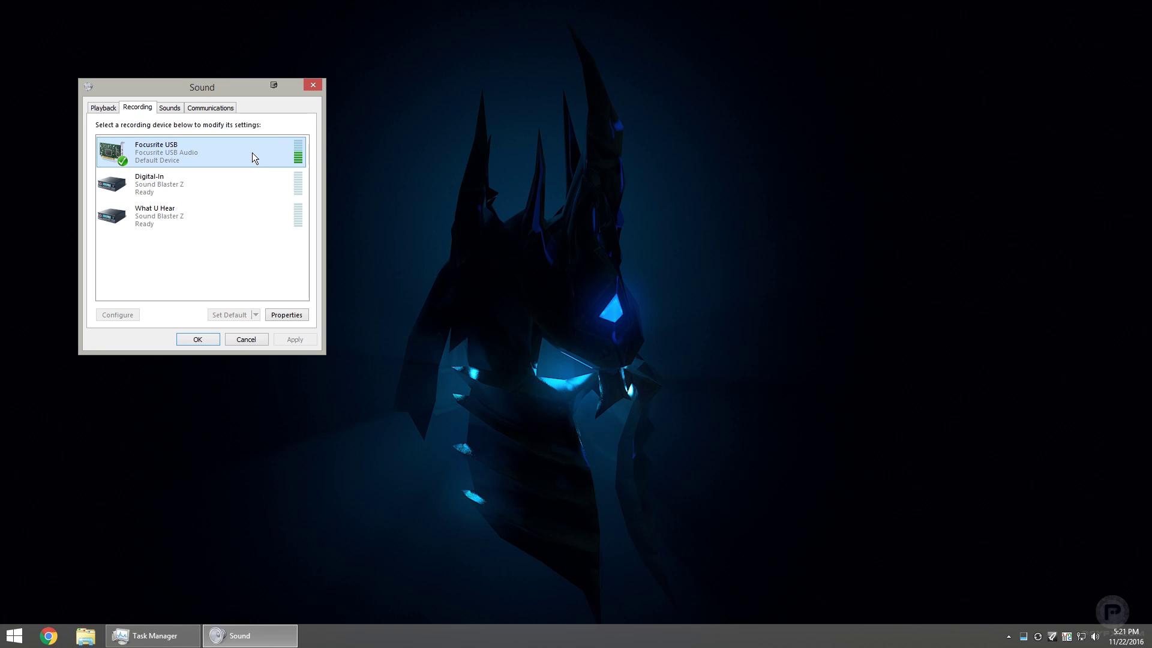
double_click(205, 154)
drag(198, 135, 433, 89)
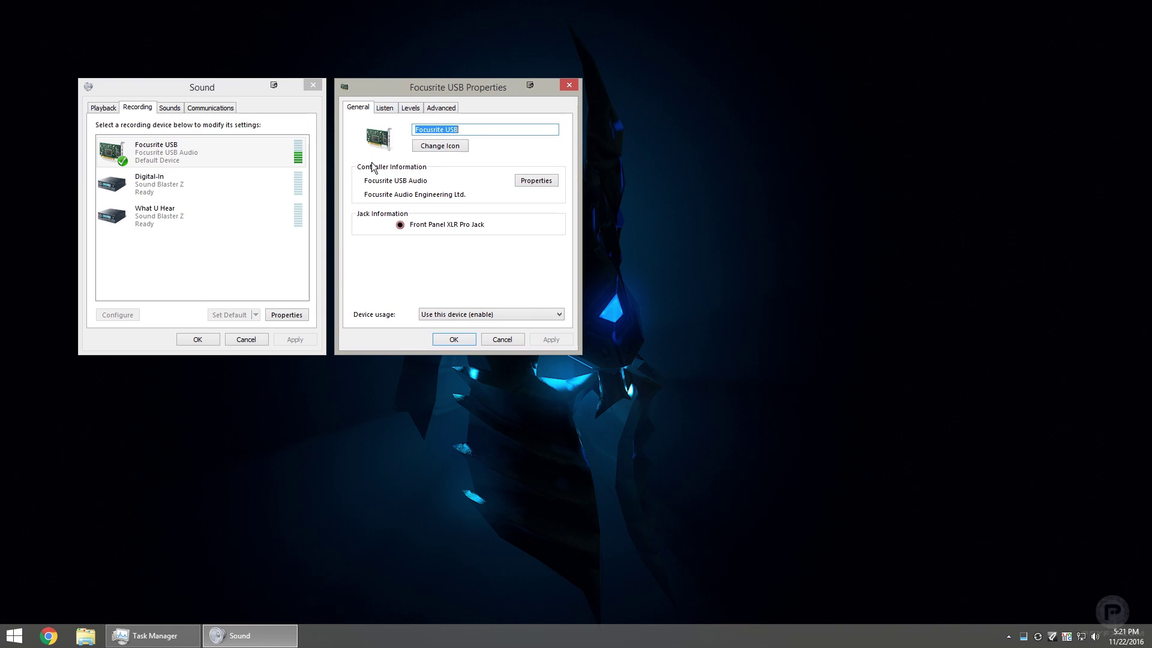
click(410, 108)
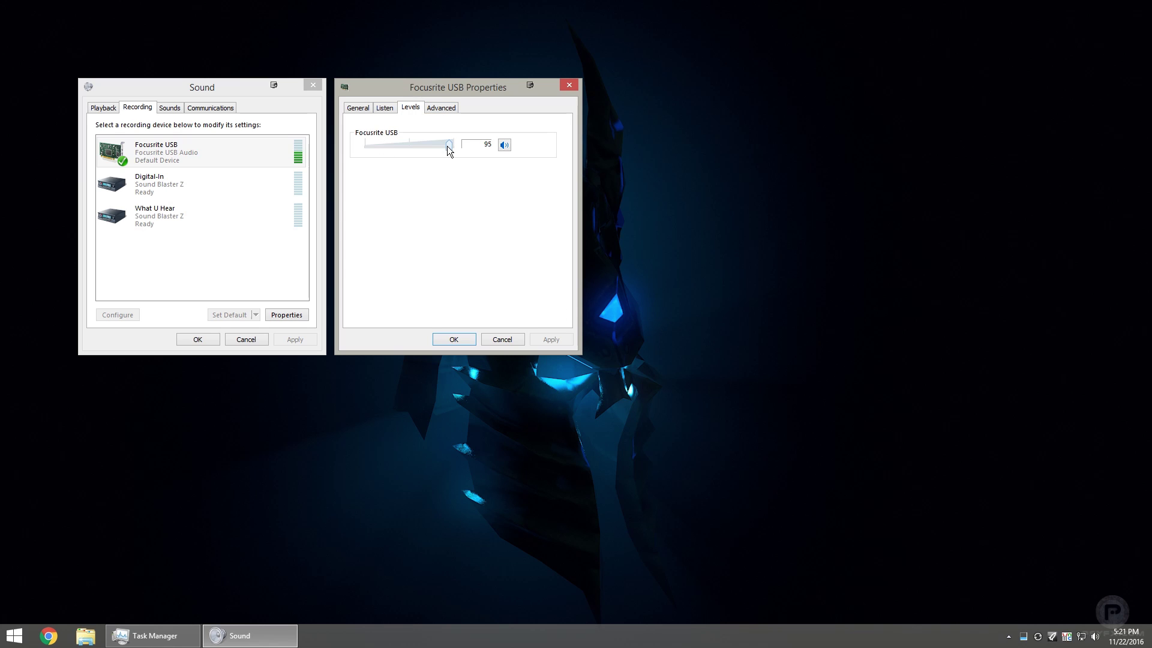
drag(447, 145, 447, 145)
Step: Unmute OBS's Mic/Aux channel in the mixer so it sits at 0.0 dB
drag(0, 35, 366, 25)
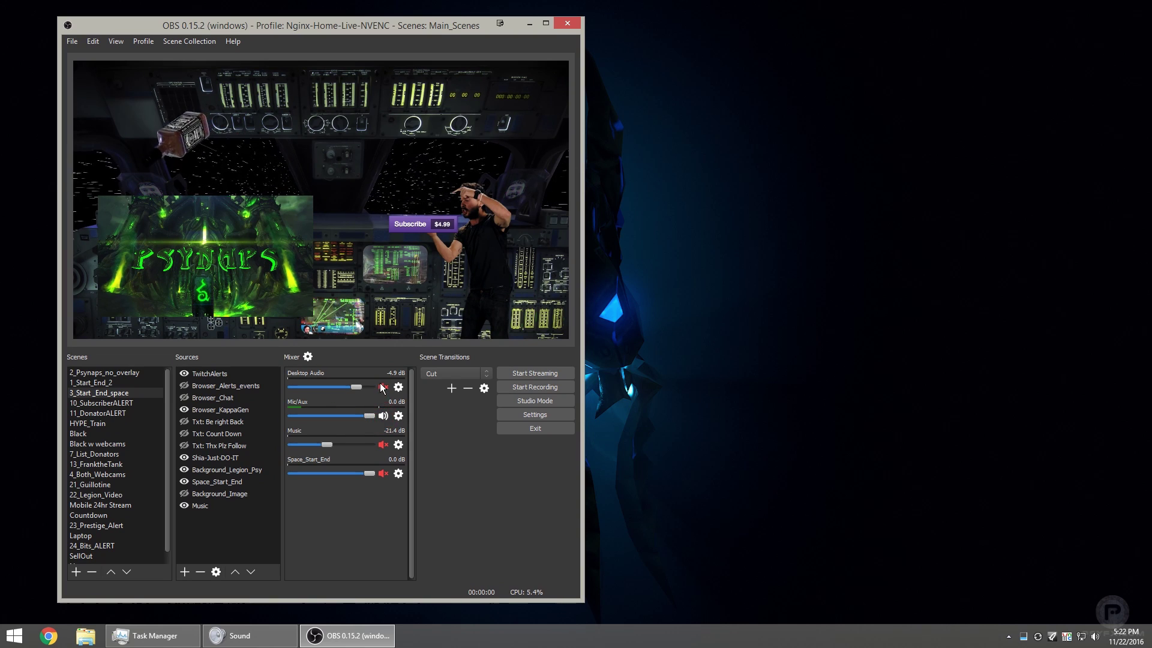
click(383, 415)
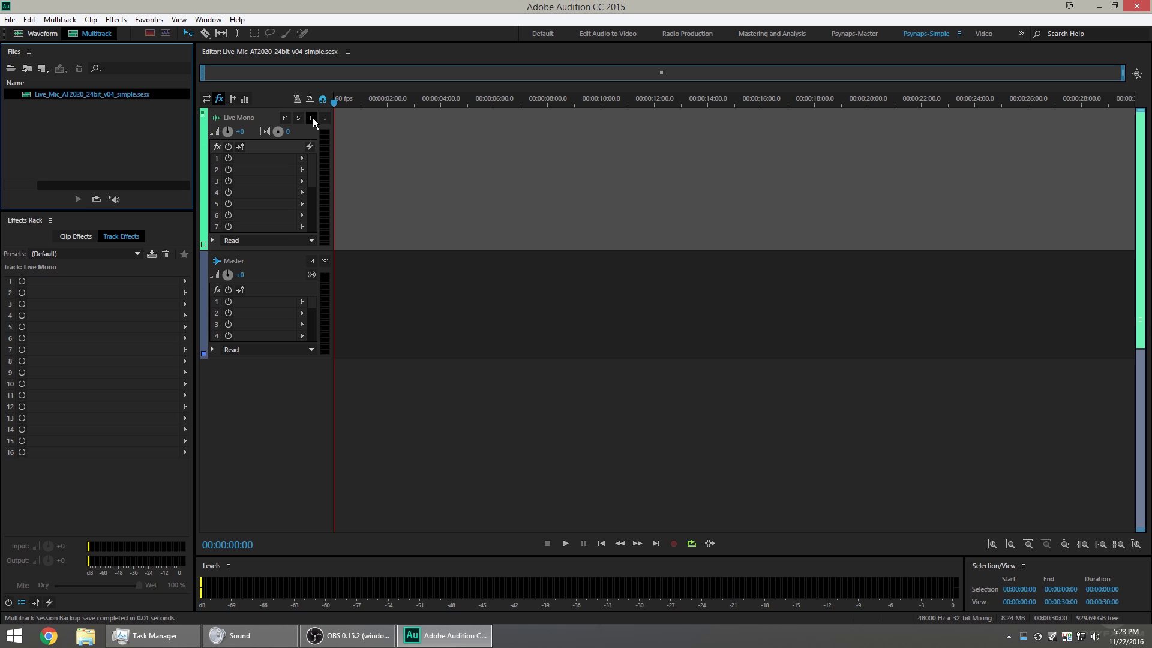
Step: Arm Audition's Live Mono track for recording and restore the Audition window
click(311, 118)
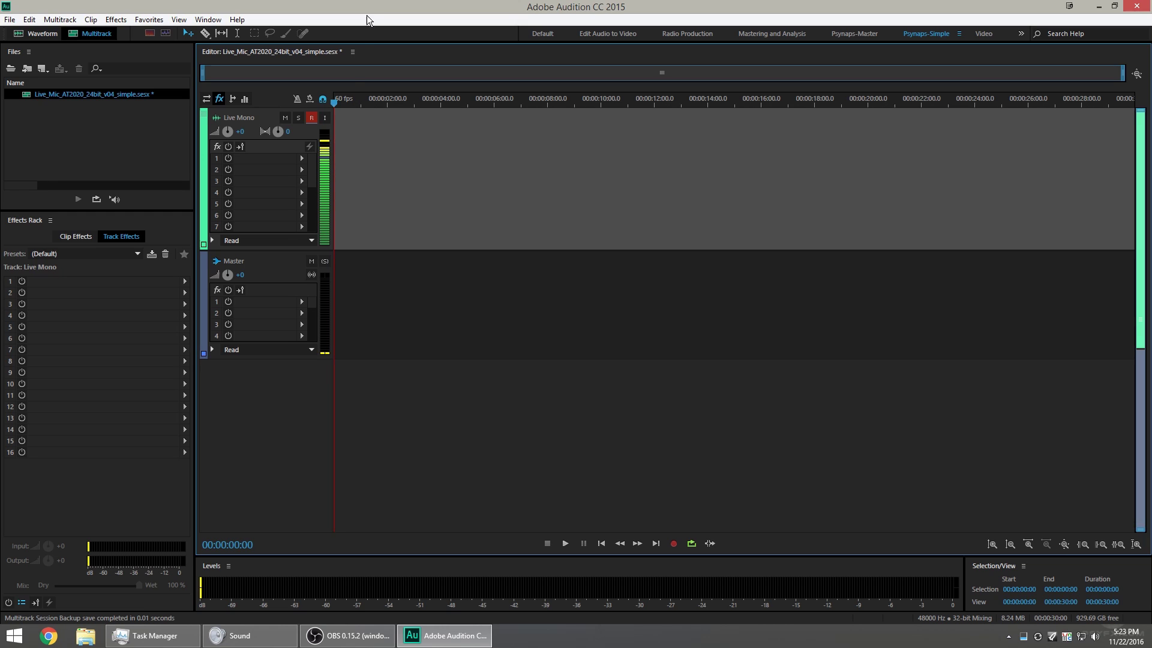
double_click(347, 5)
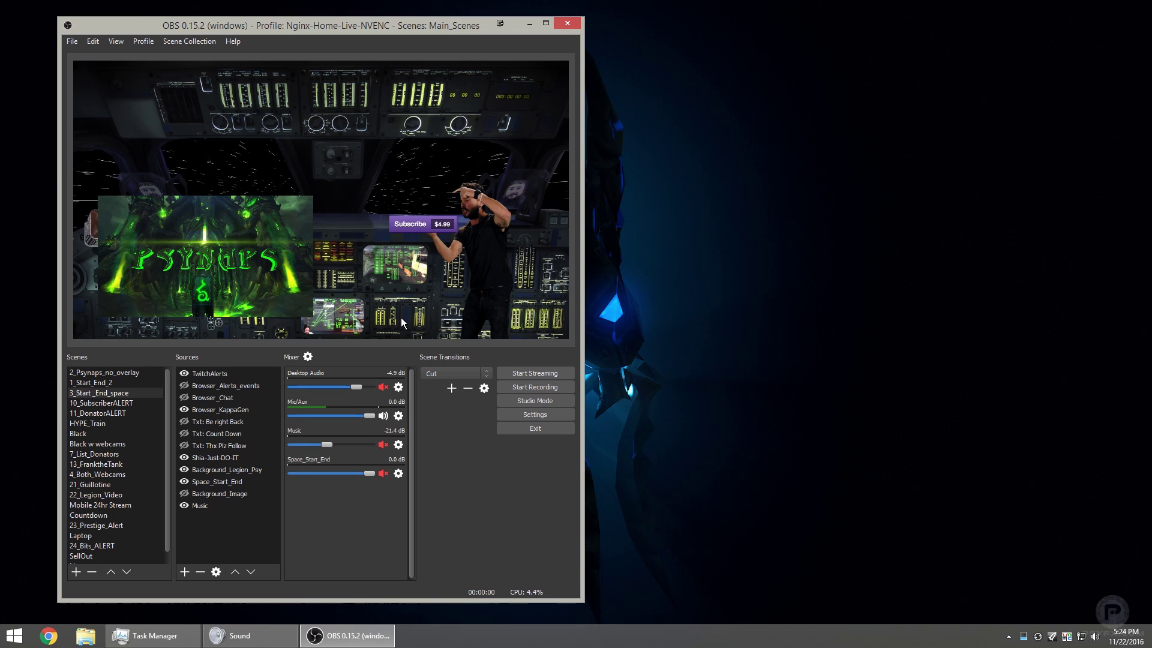
Step: Open OBS's Audio settings page and keep the sample rate at 48khz
drag(442, 27, 369, 28)
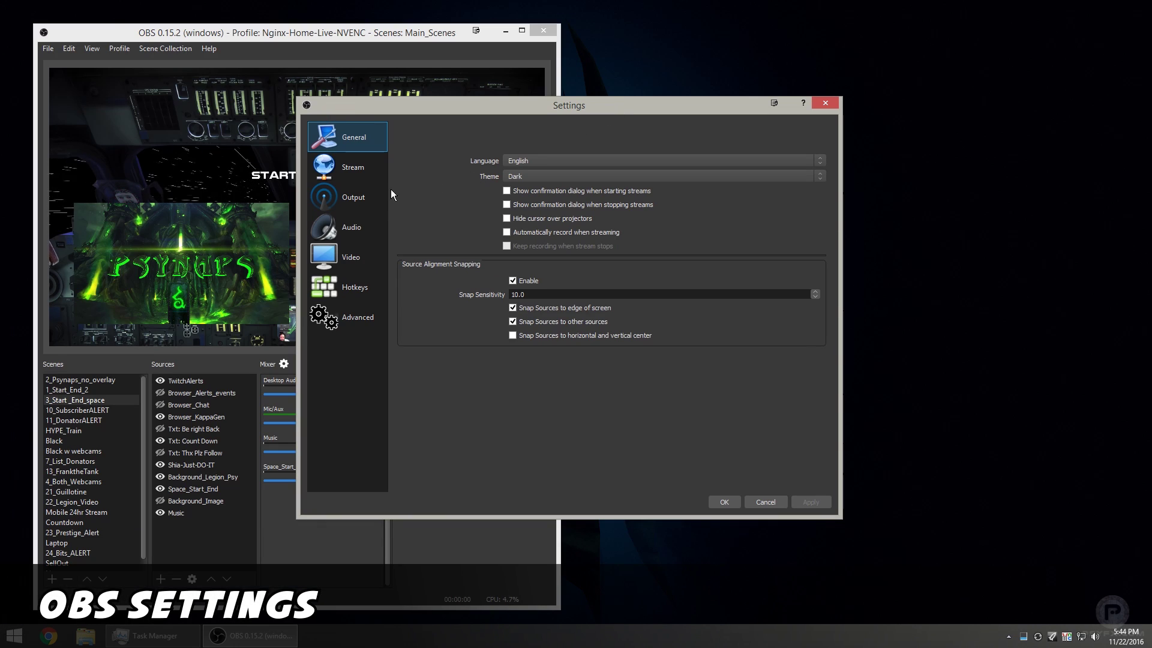
click(348, 228)
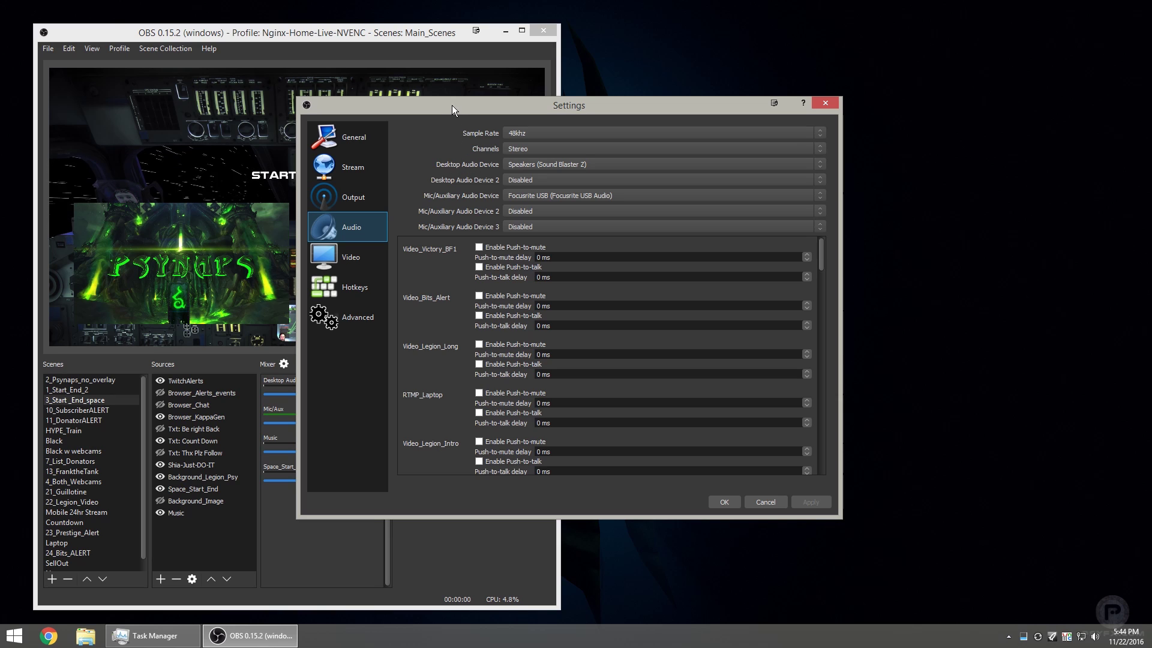
drag(451, 106, 475, 104)
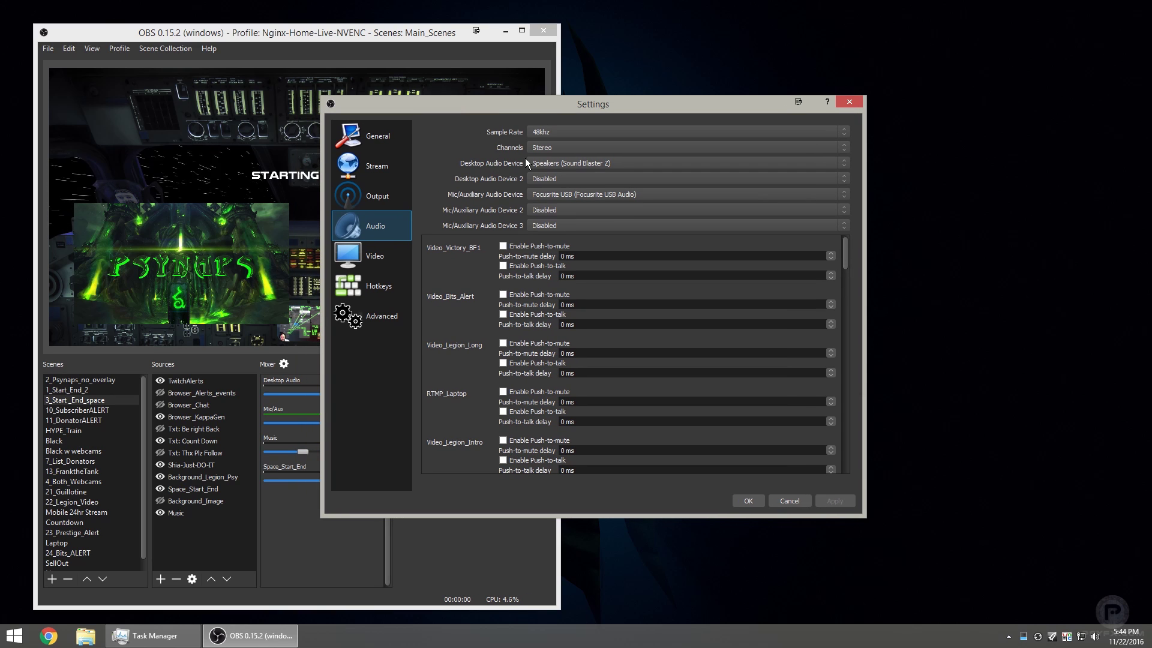
click(560, 132)
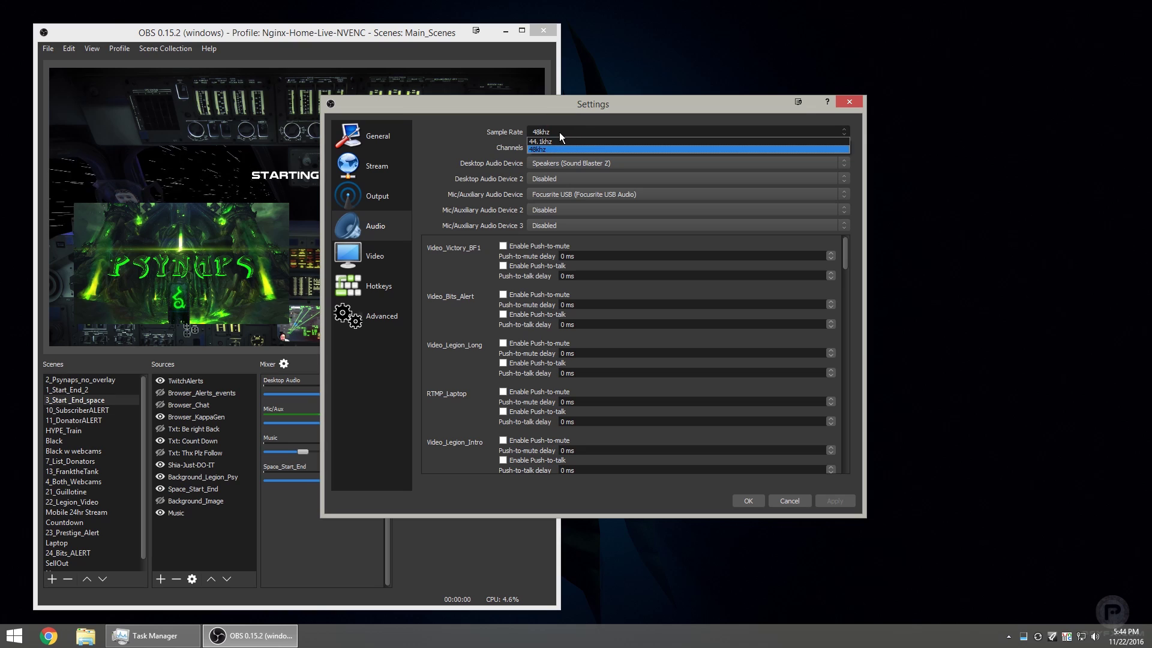
click(546, 150)
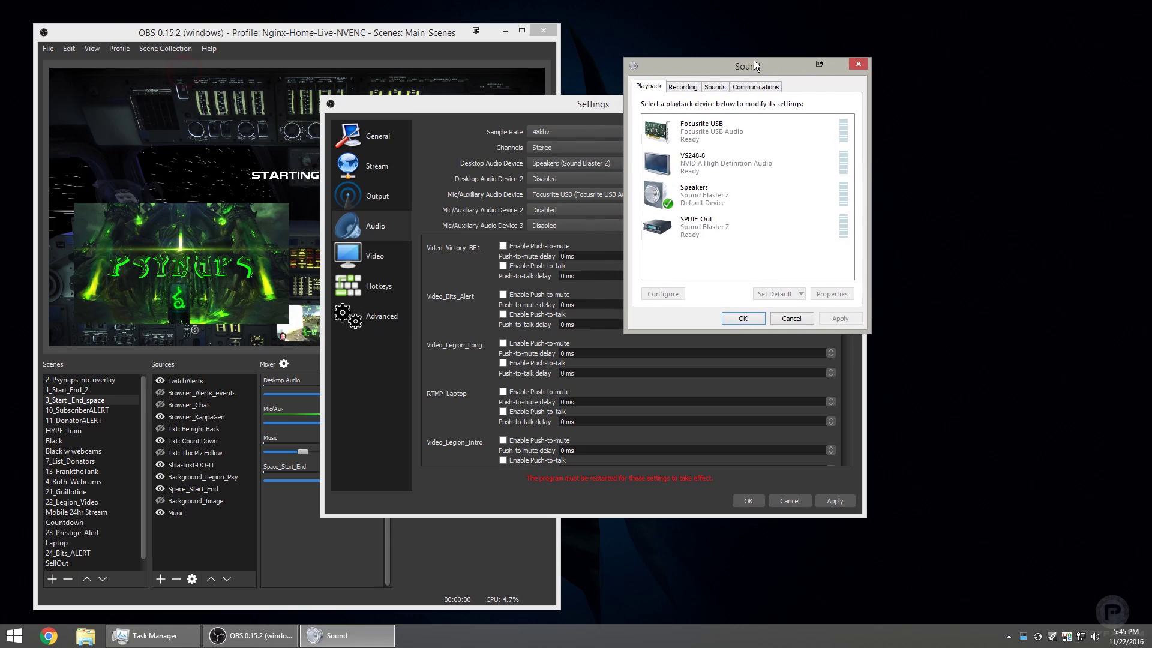
Step: Check the Sound Blaster Z speakers' 24 bit, 48000 Hz format and output level, then close the dialogs
click(746, 104)
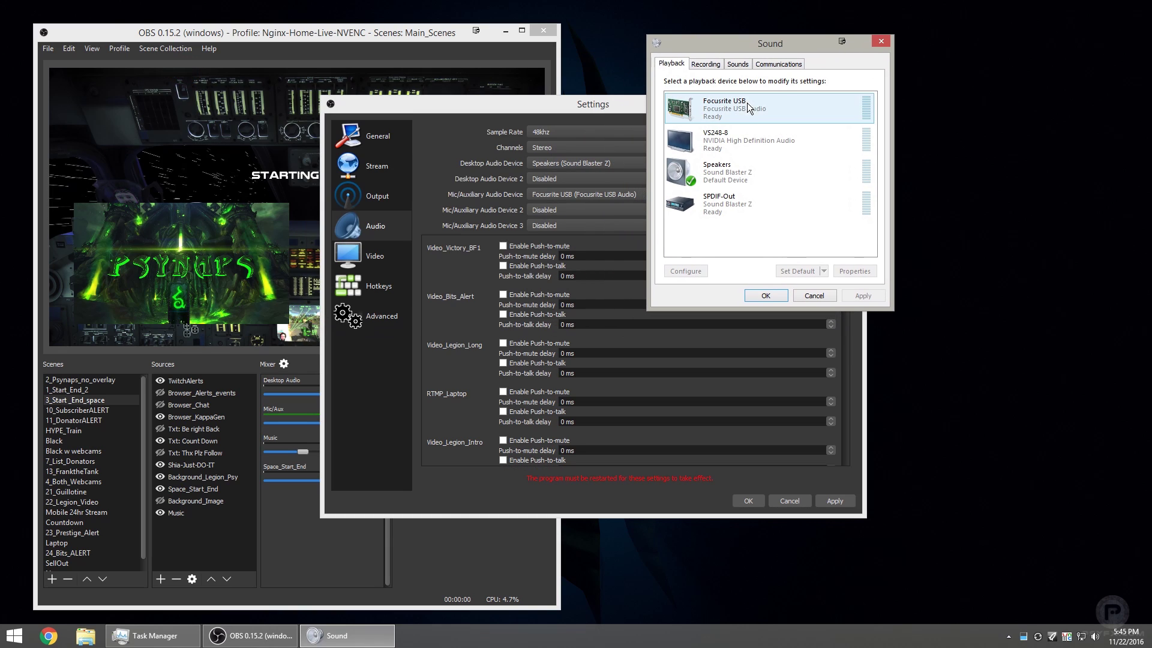
double_click(720, 172)
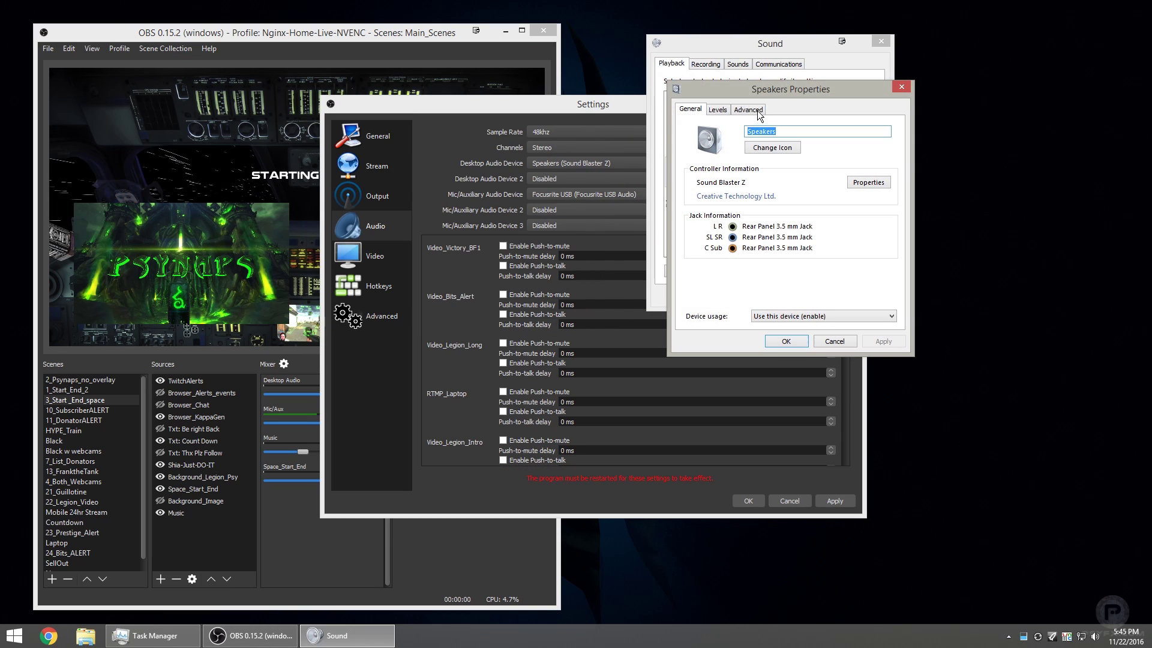
click(756, 109)
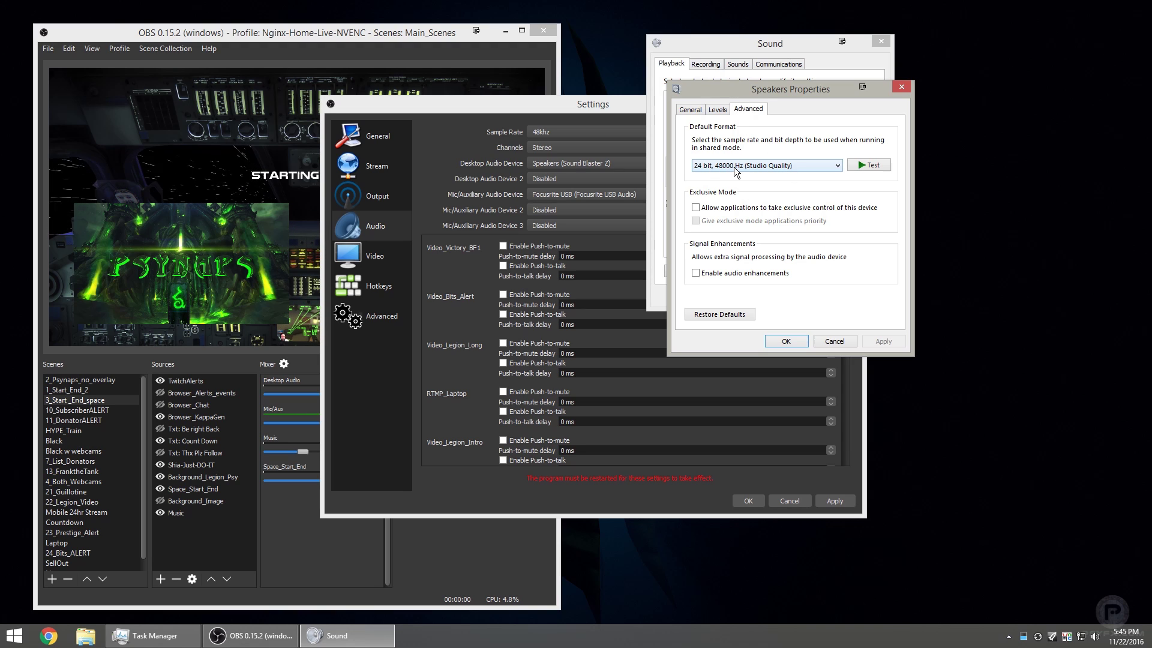
drag(729, 84, 787, 82)
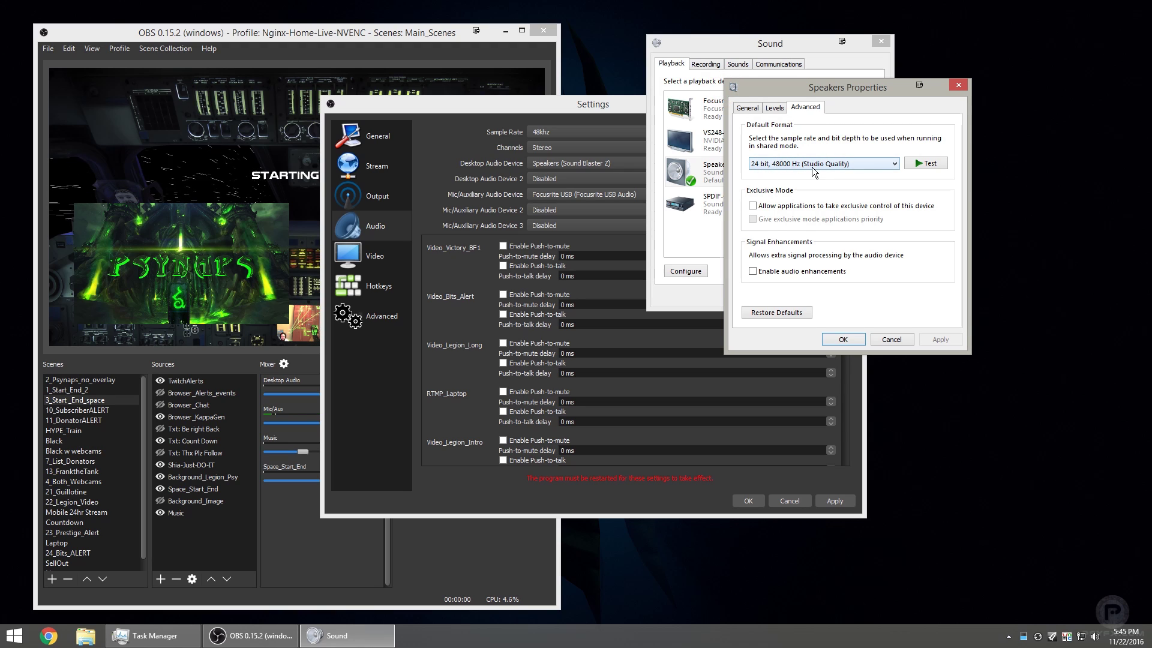
drag(801, 89, 861, 88)
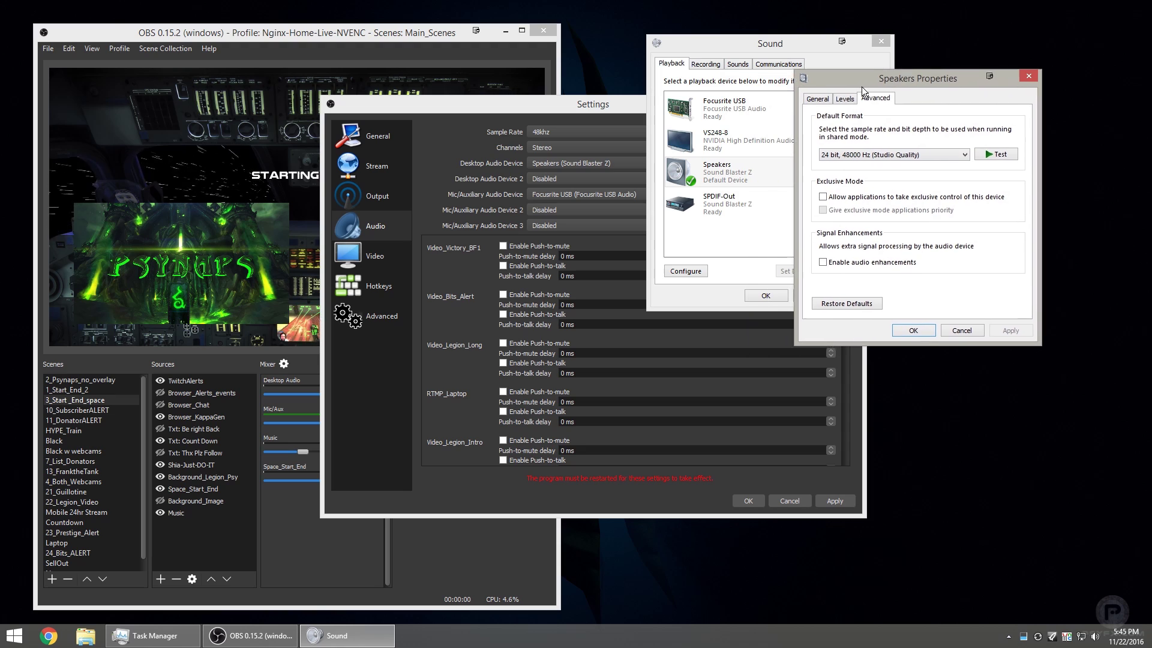
click(723, 103)
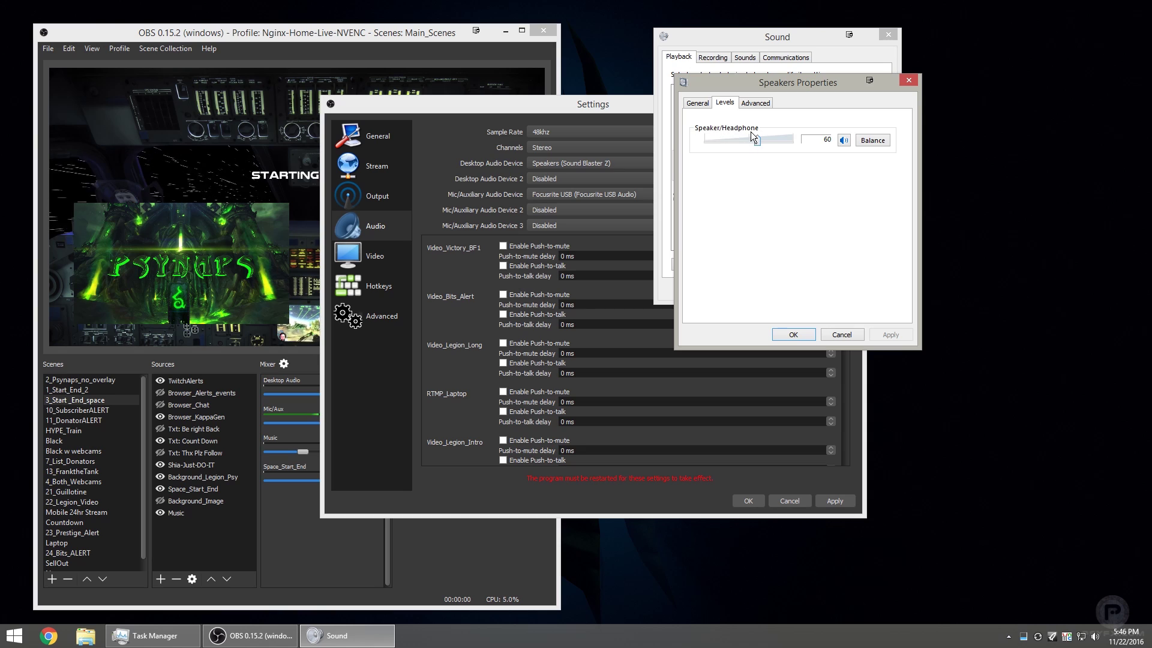
key(Escape)
key(Escape)
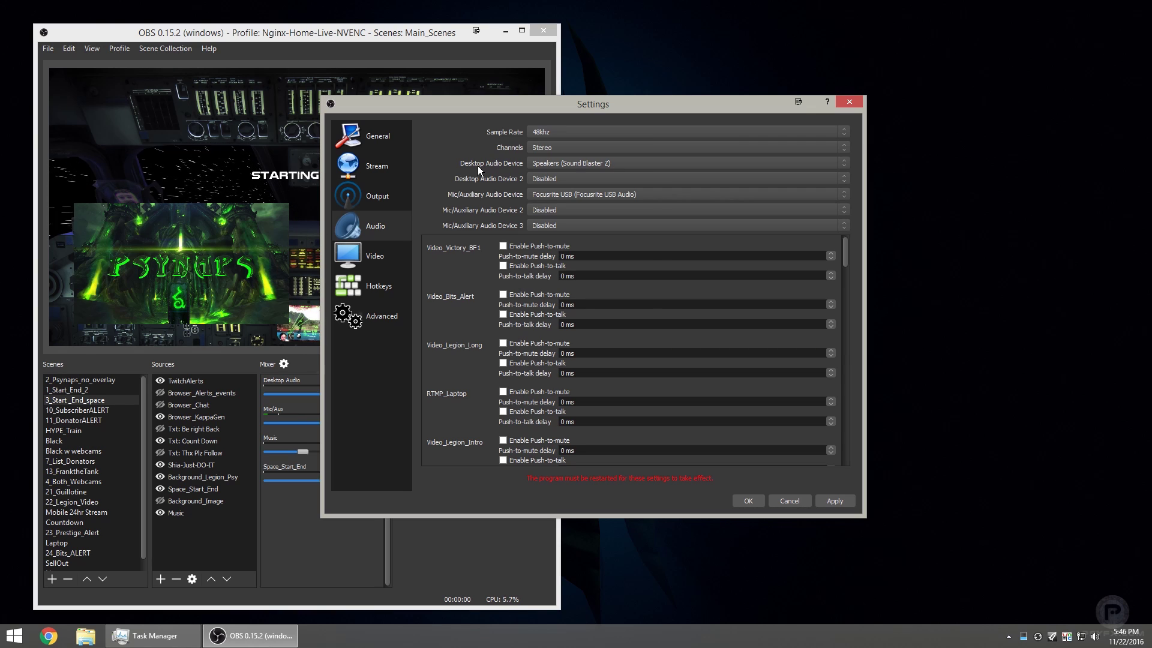
Step: Set OBS Desktop Audio to Speakers (Sound Blaster Z) and Mic/Auxiliary to Focusrite USB
click(556, 164)
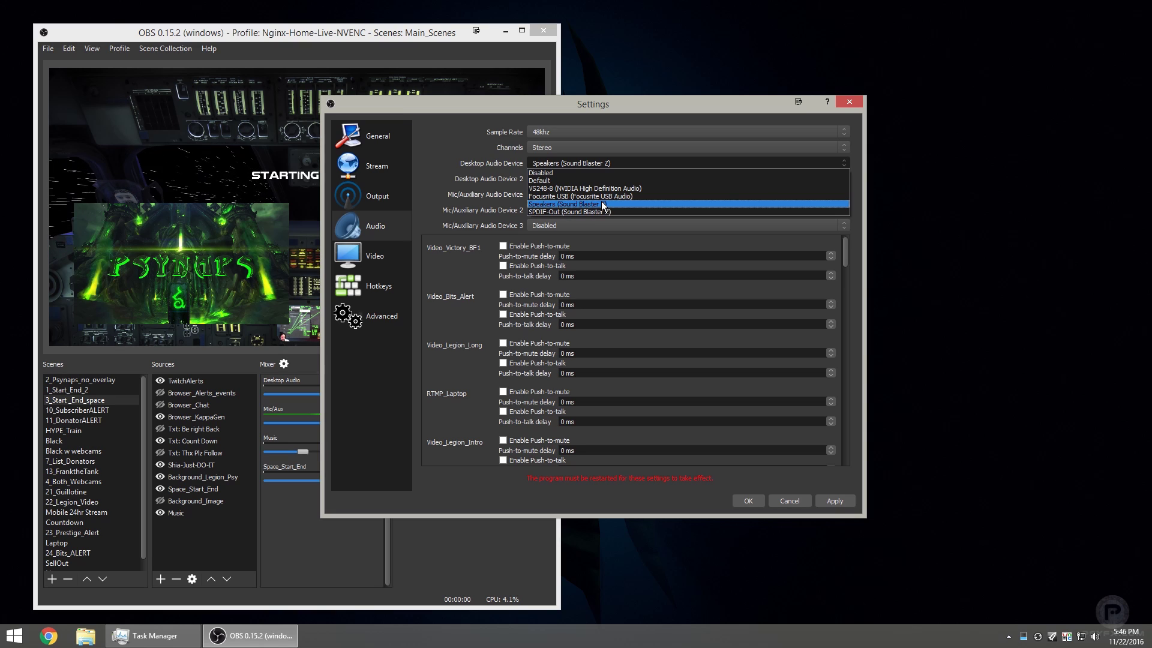
click(570, 204)
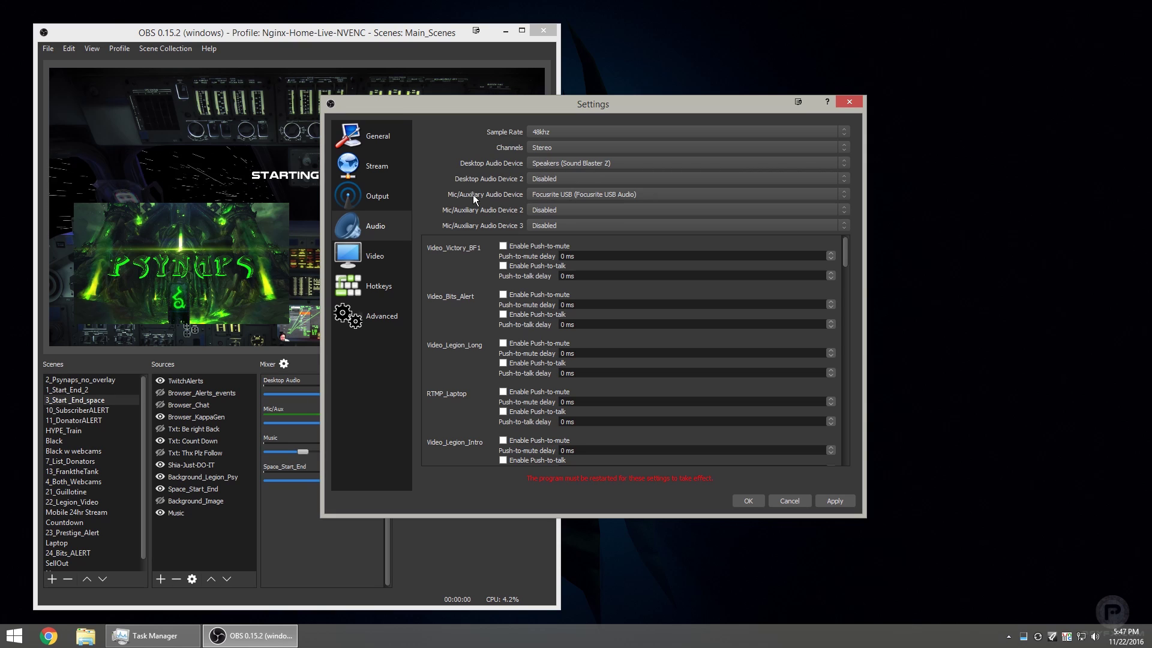
click(566, 198)
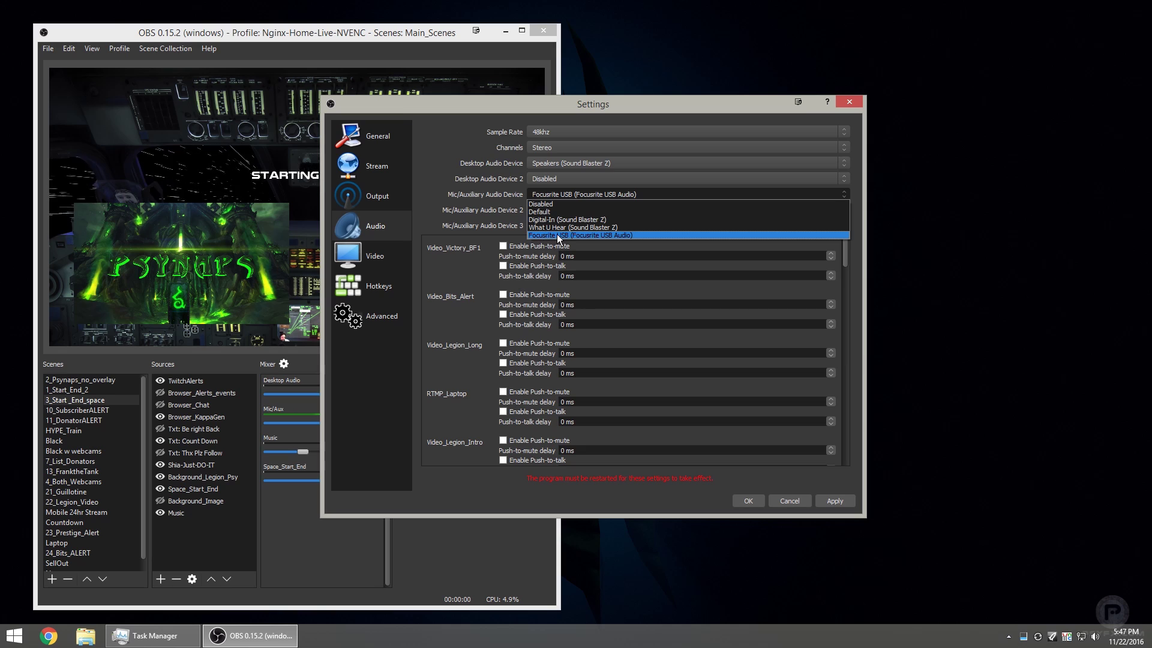
click(603, 235)
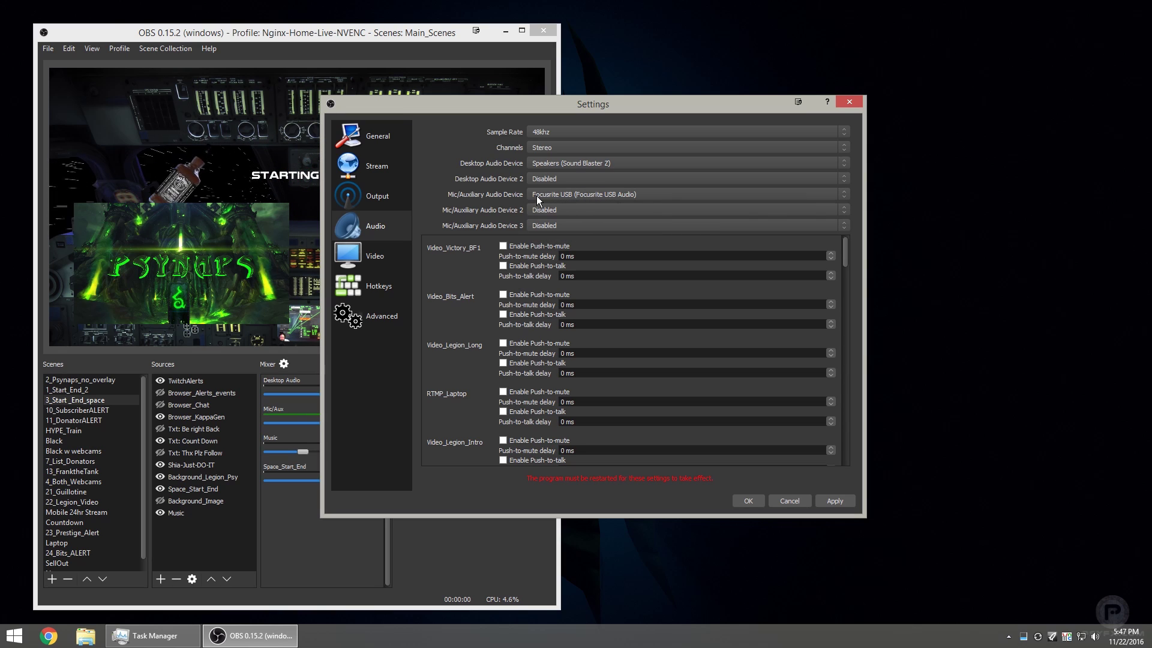
click(559, 195)
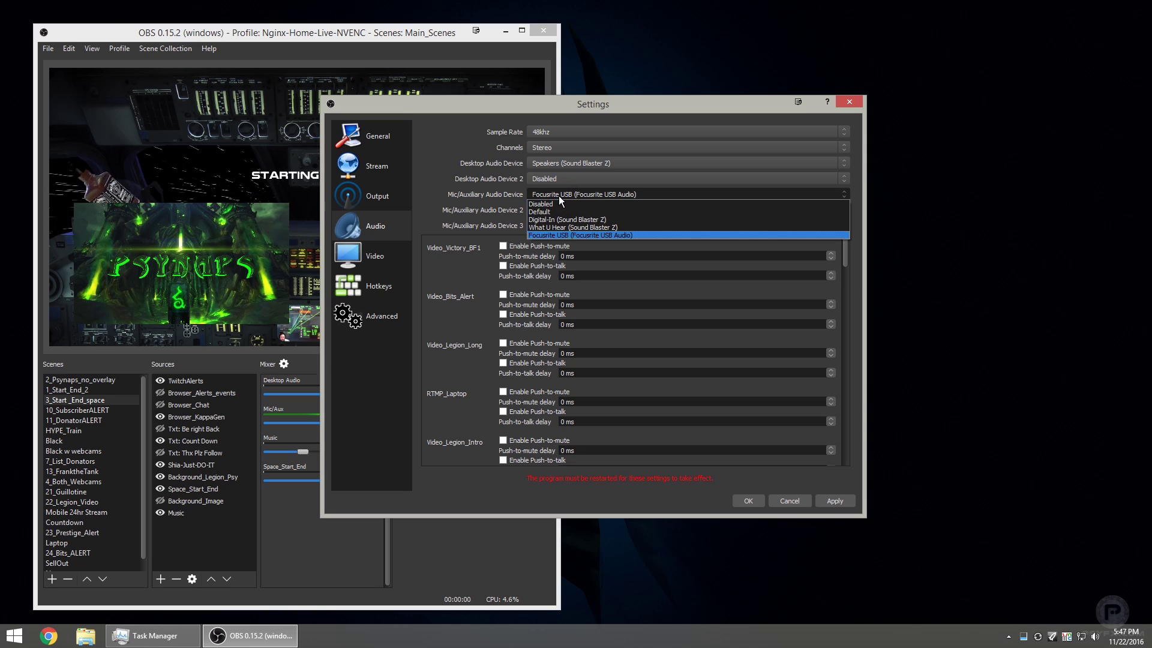
click(577, 195)
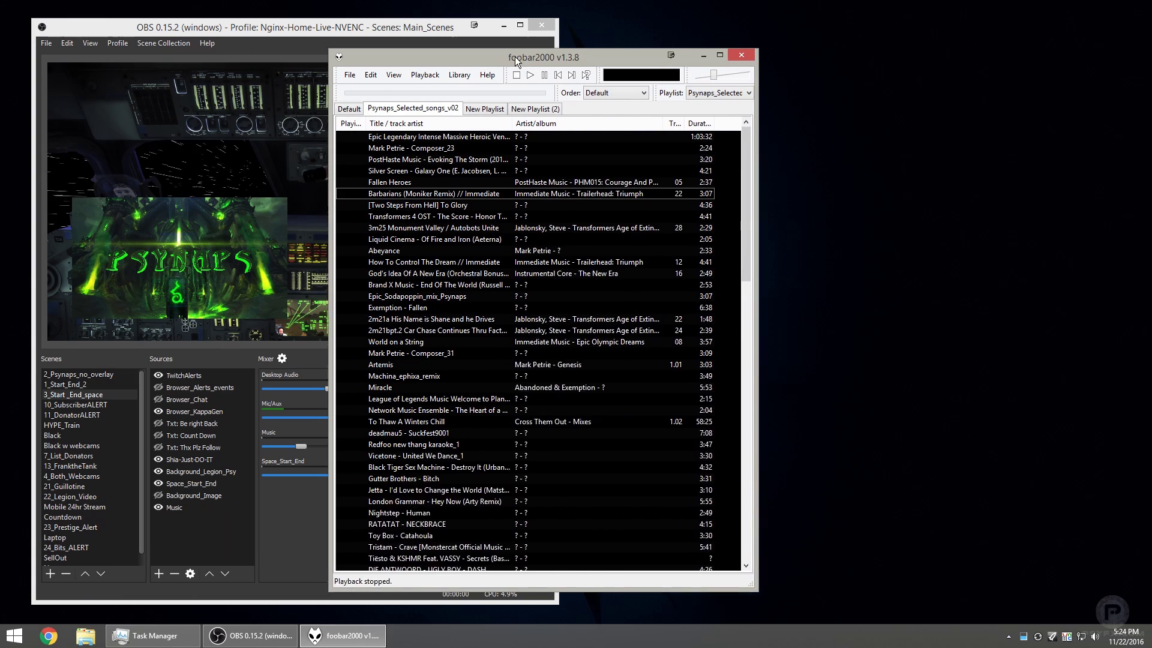
Step: Play Mark Petrie - Composer_23 in foobar2000 and show the STARTING SOON!!! countdown text in OBS
drag(514, 56, 718, 28)
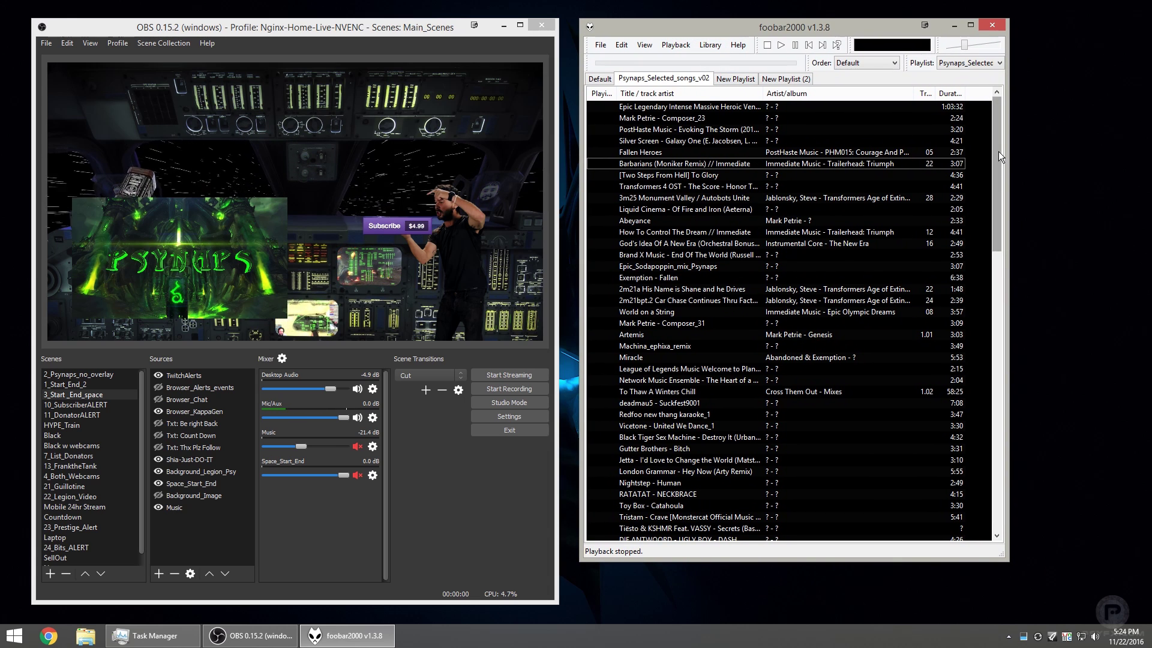
drag(998, 155, 992, 132)
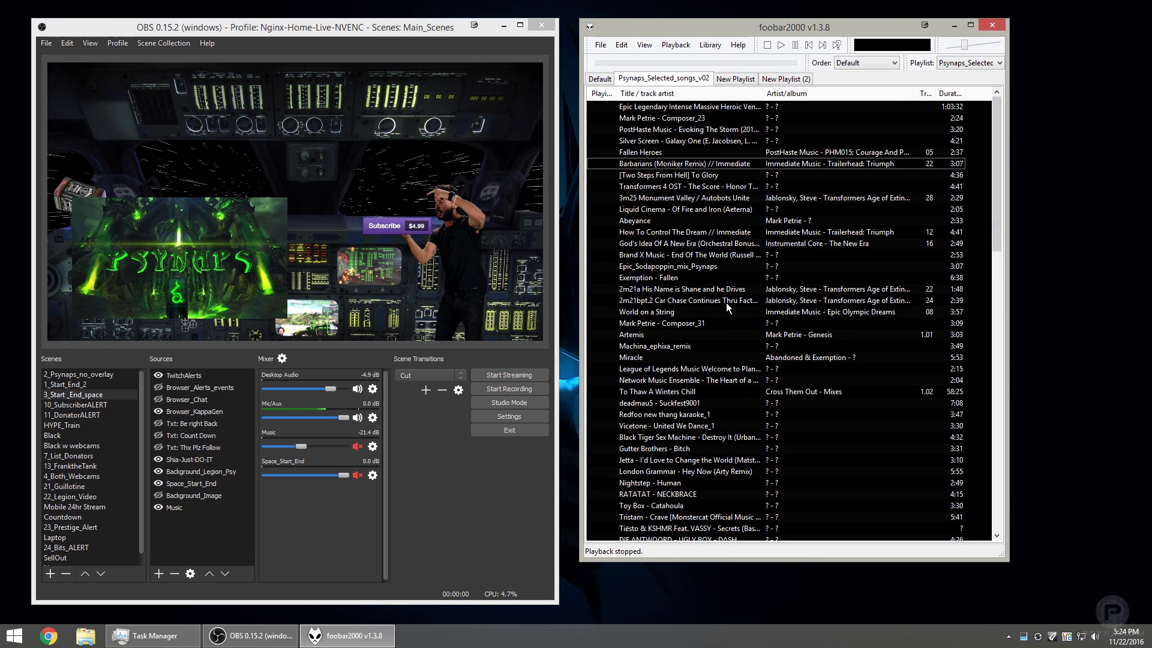
double_click(650, 117)
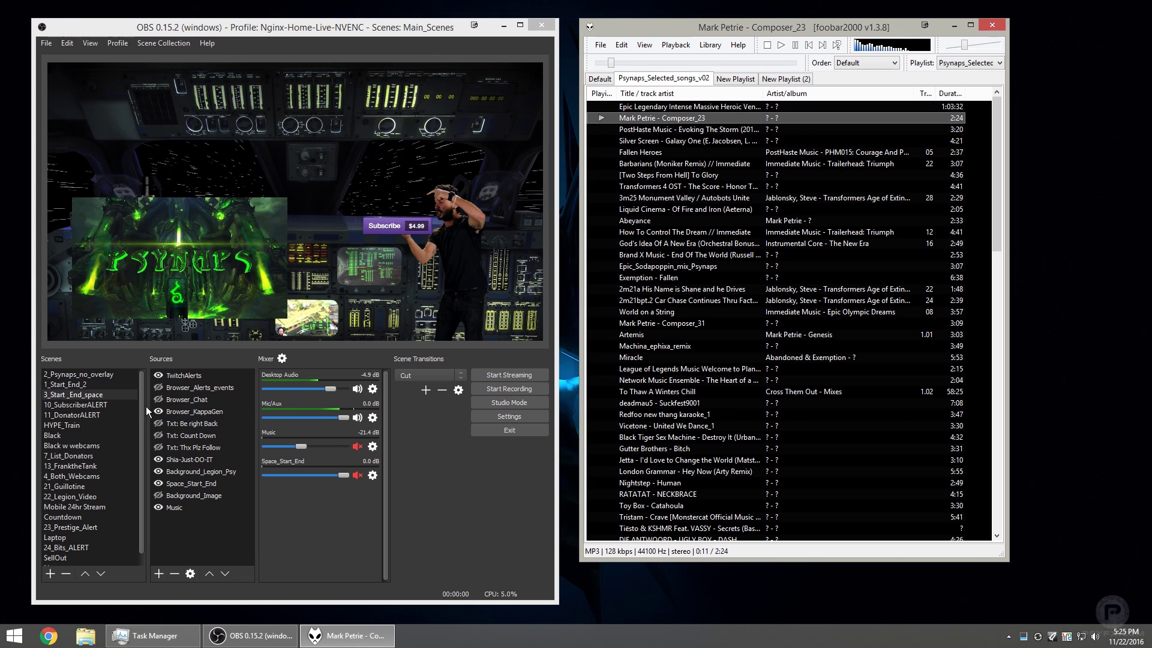
click(158, 435)
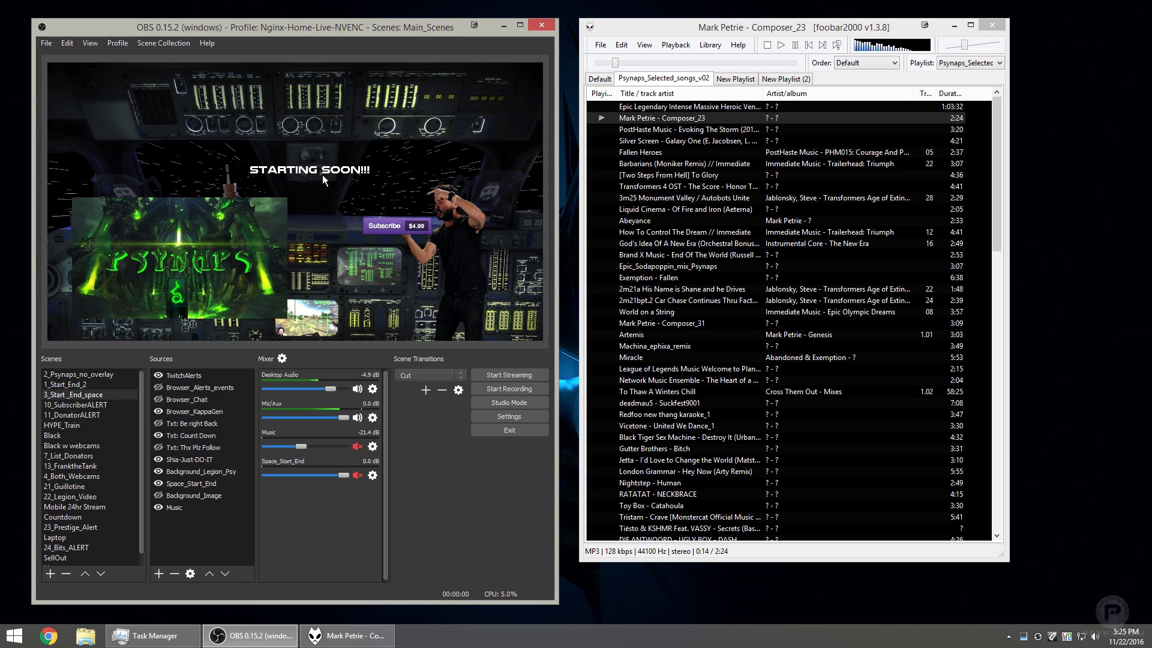
Step: Set foobar2000's volume to about -5.85 dB and bring the Twitch stream window forward
click(963, 44)
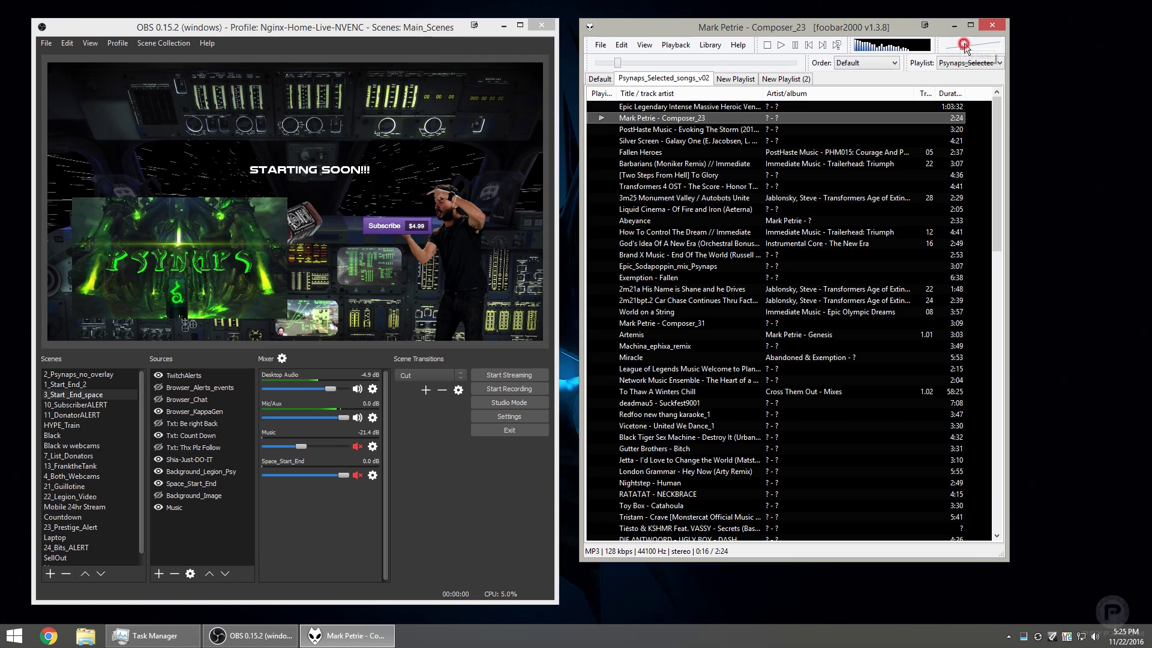
mouse_move(964, 44)
mouse_down()
mouse_move(973, 47)
mouse_move(961, 45)
mouse_up()
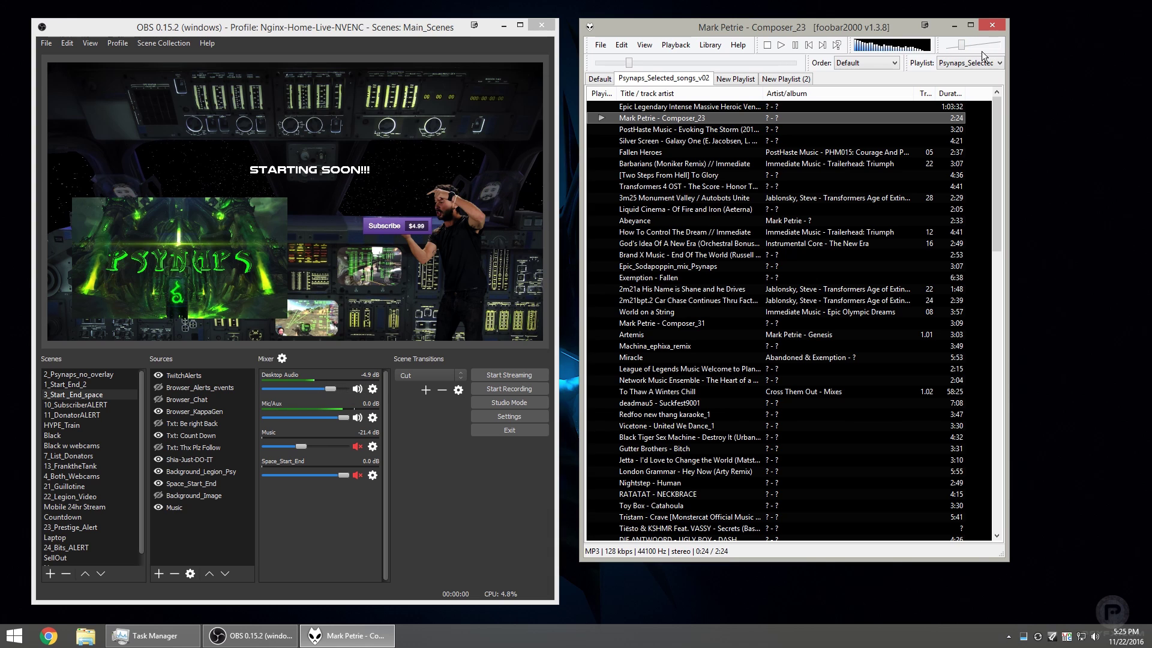
click(963, 47)
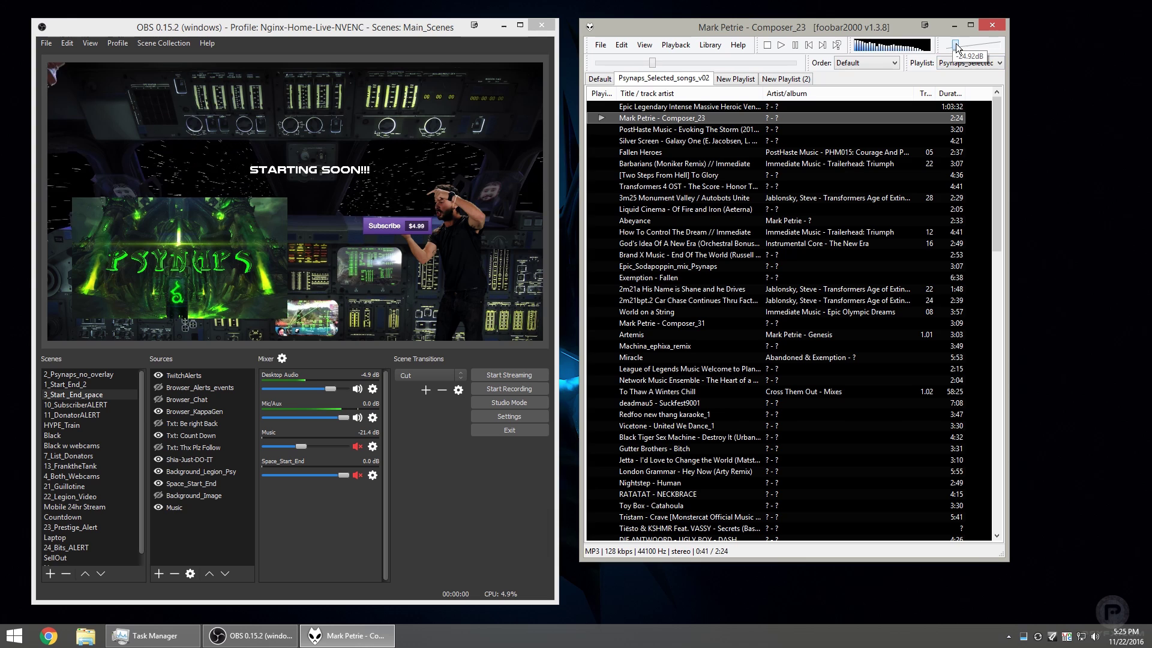
click(956, 47)
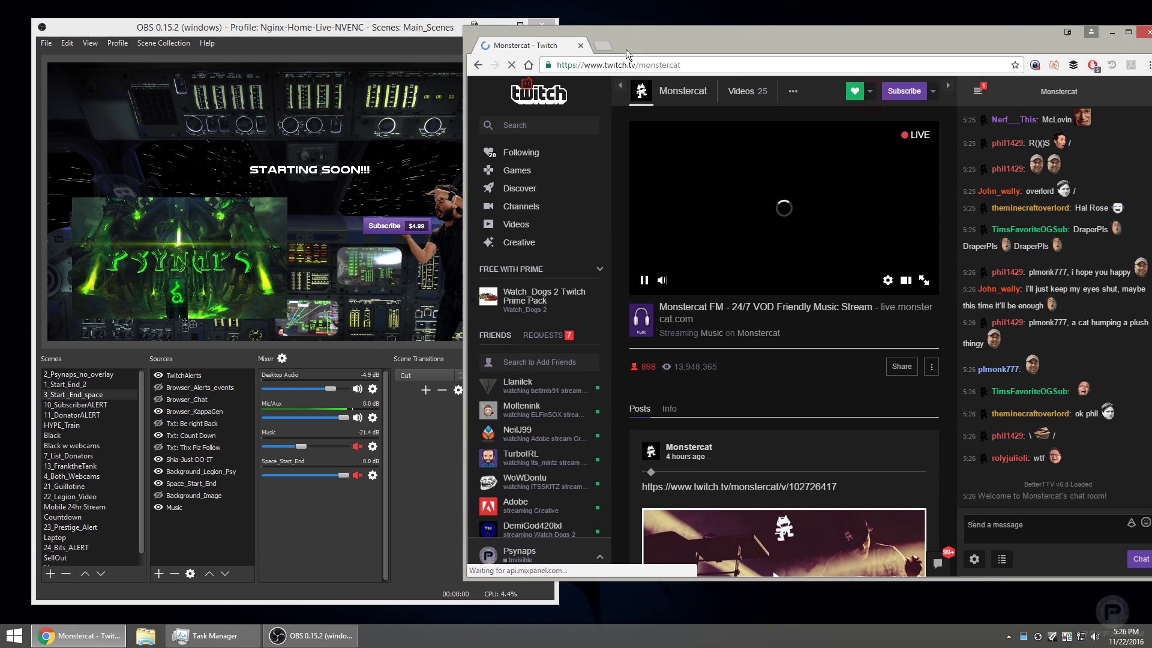
mouse_move(625, 49)
mouse_down()
mouse_move(624, 66)
mouse_move(626, 46)
mouse_up()
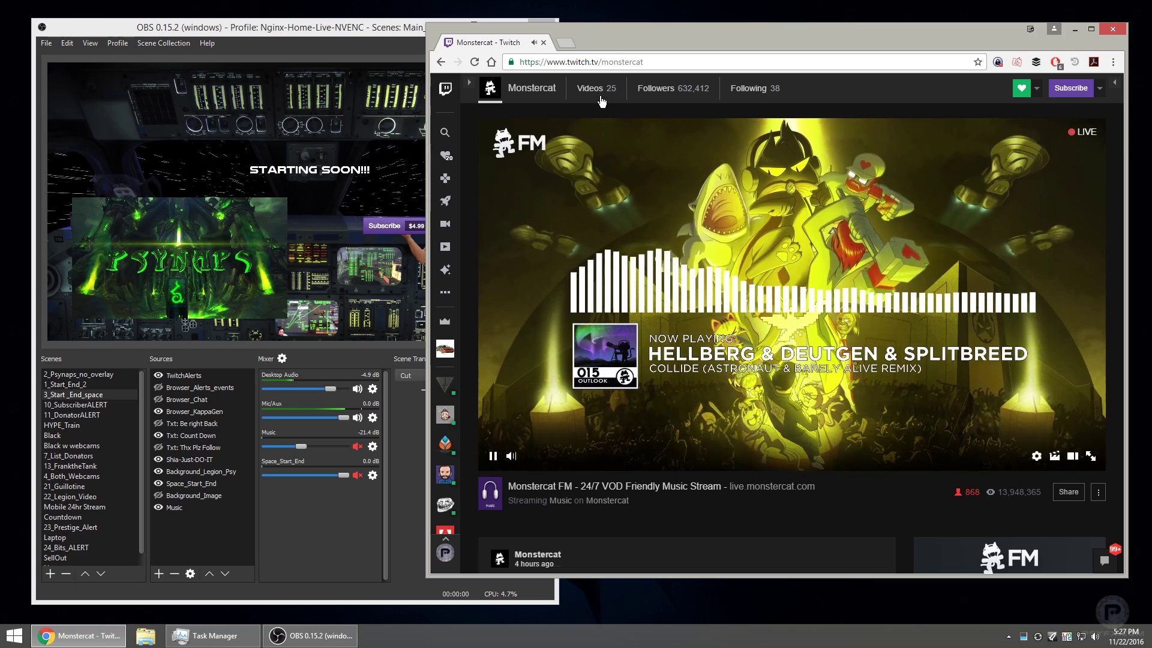
Step: Mute and then unmute the Monstercat stream's audio in the Twitch player
click(621, 61)
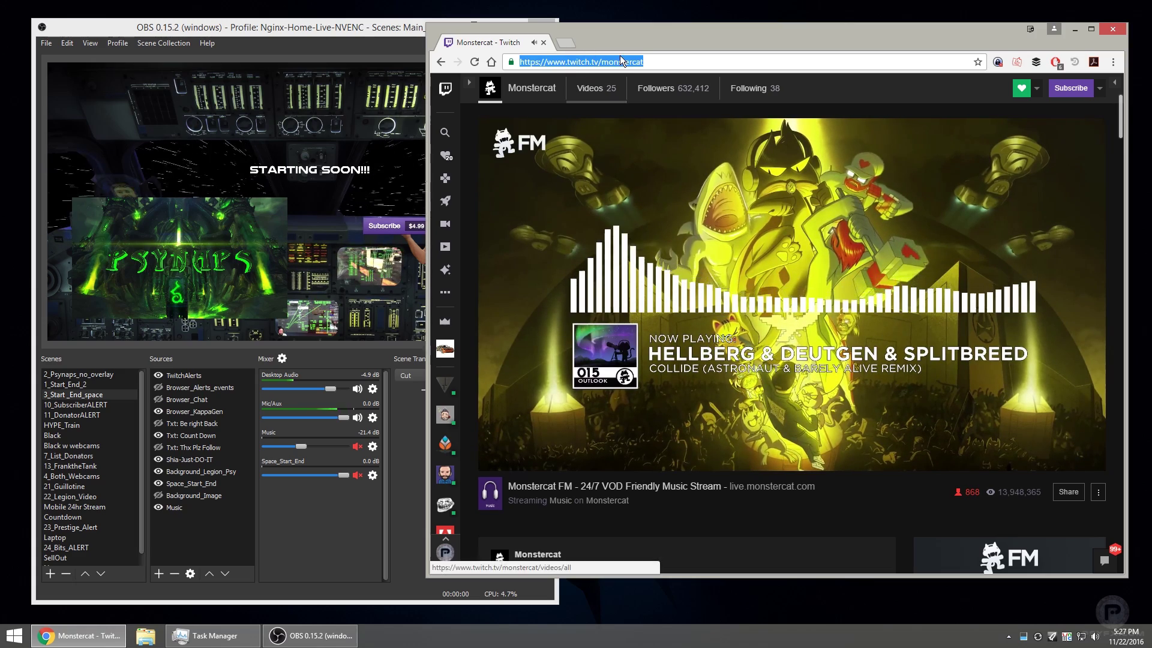
mouse_move(519, 465)
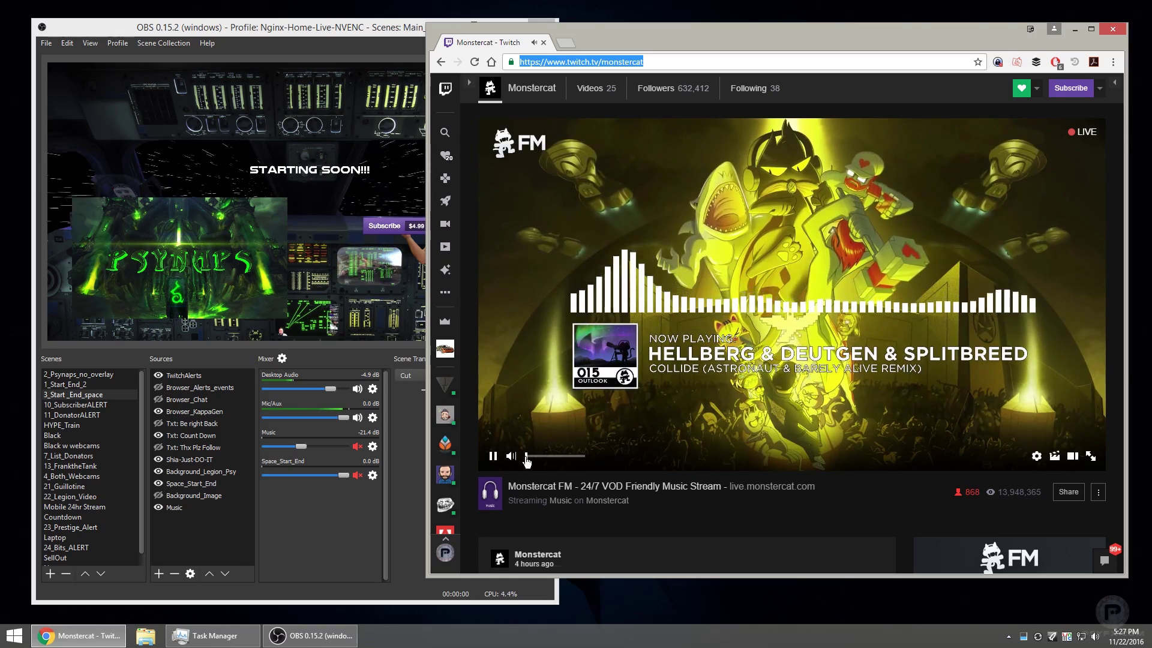
click(526, 460)
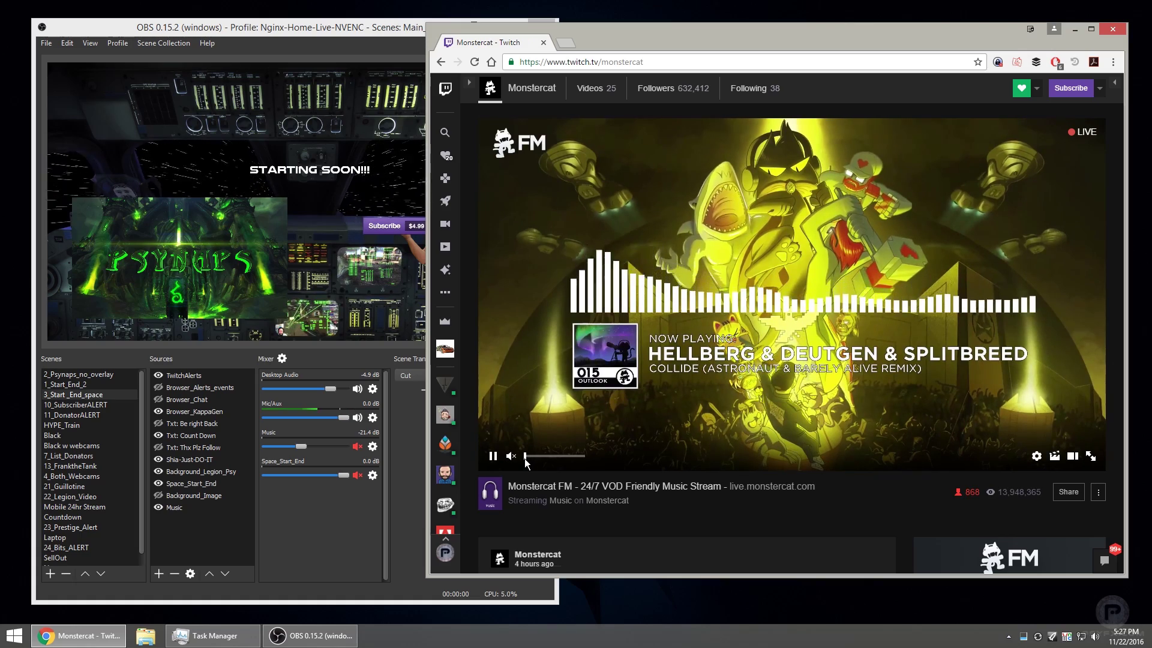
click(527, 458)
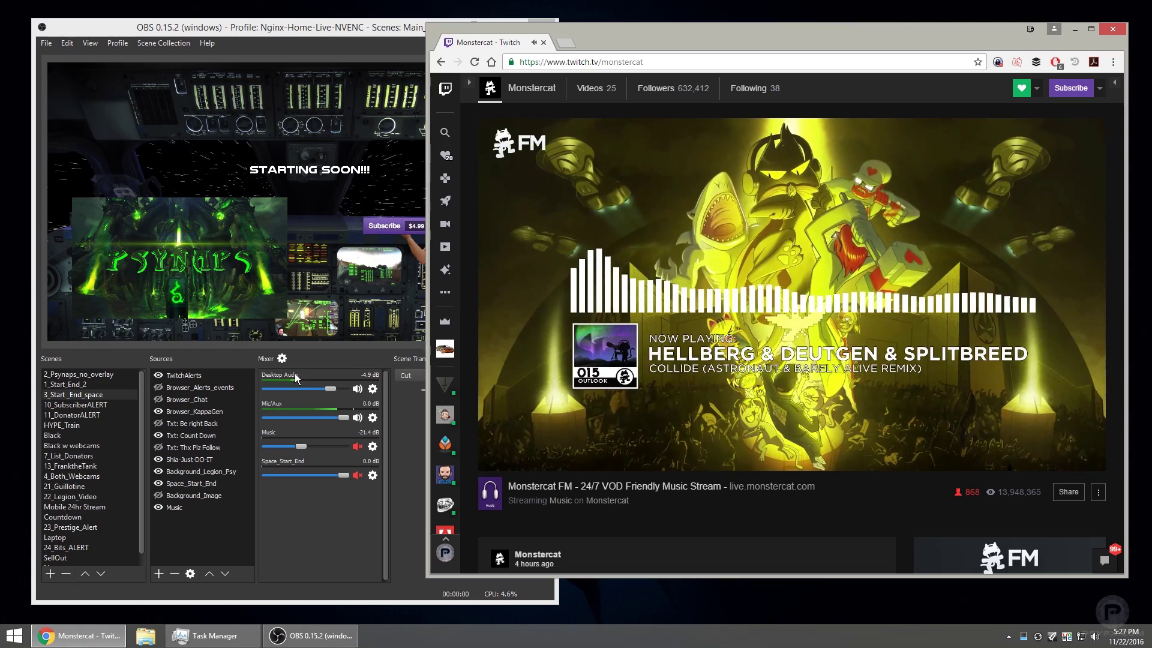
mouse_move(564, 464)
mouse_move(522, 460)
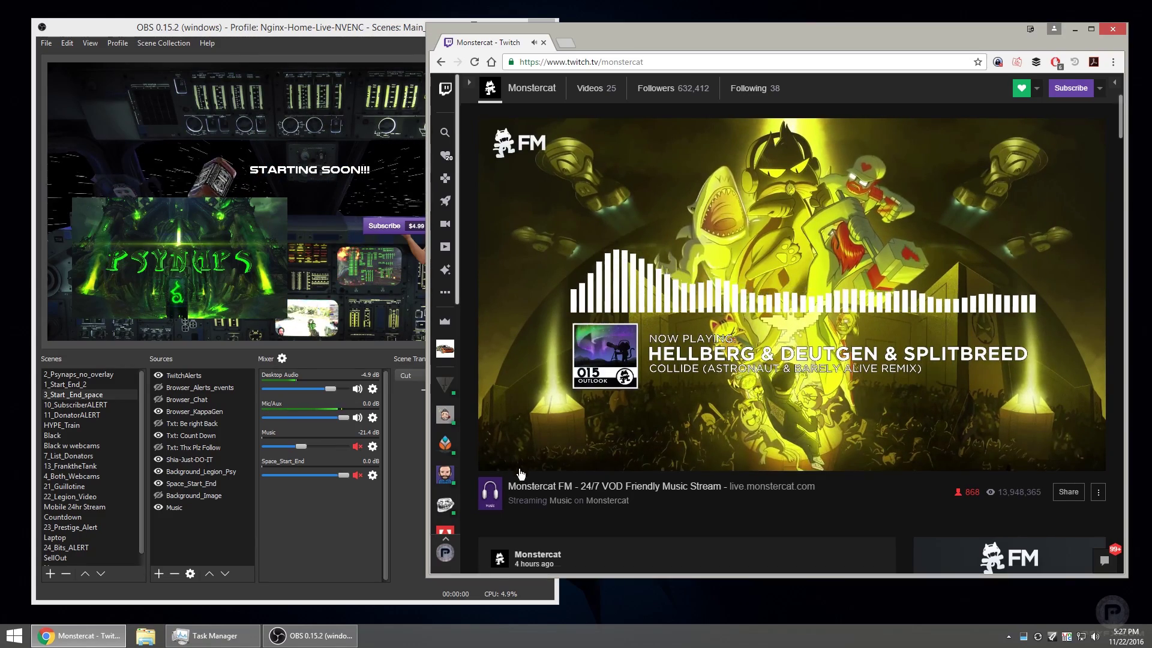
Step: Put away the Twitch browser window so World of Warcraft fills the screen
key(alt+F4)
click(48, 635)
drag(870, 49, 926, 50)
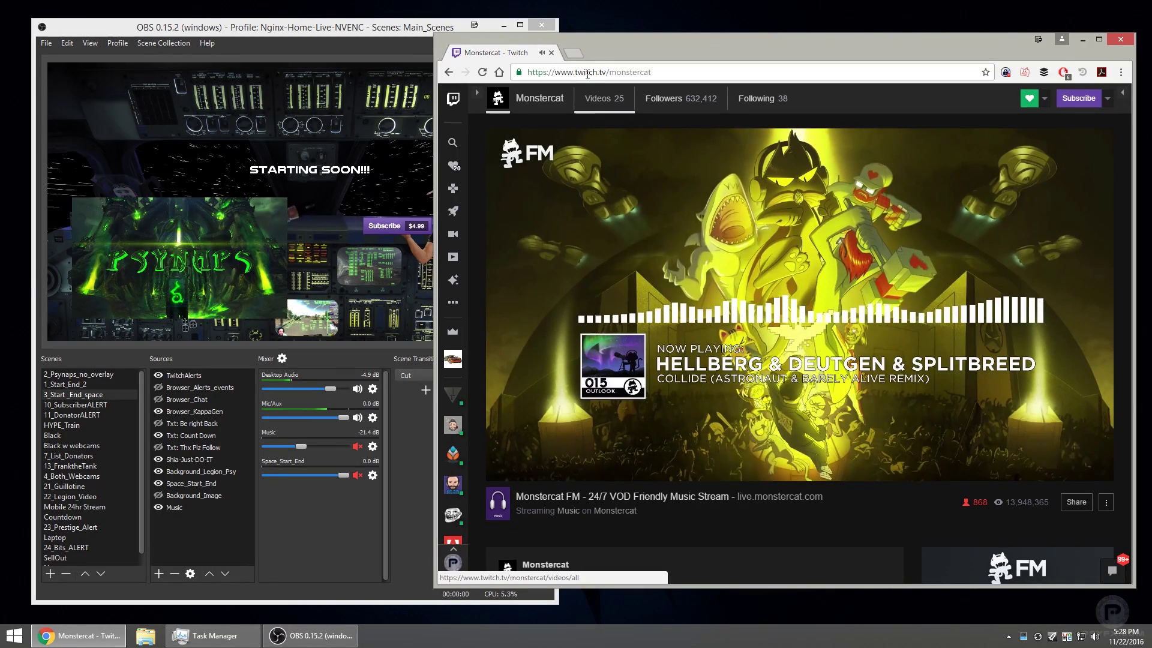
click(551, 52)
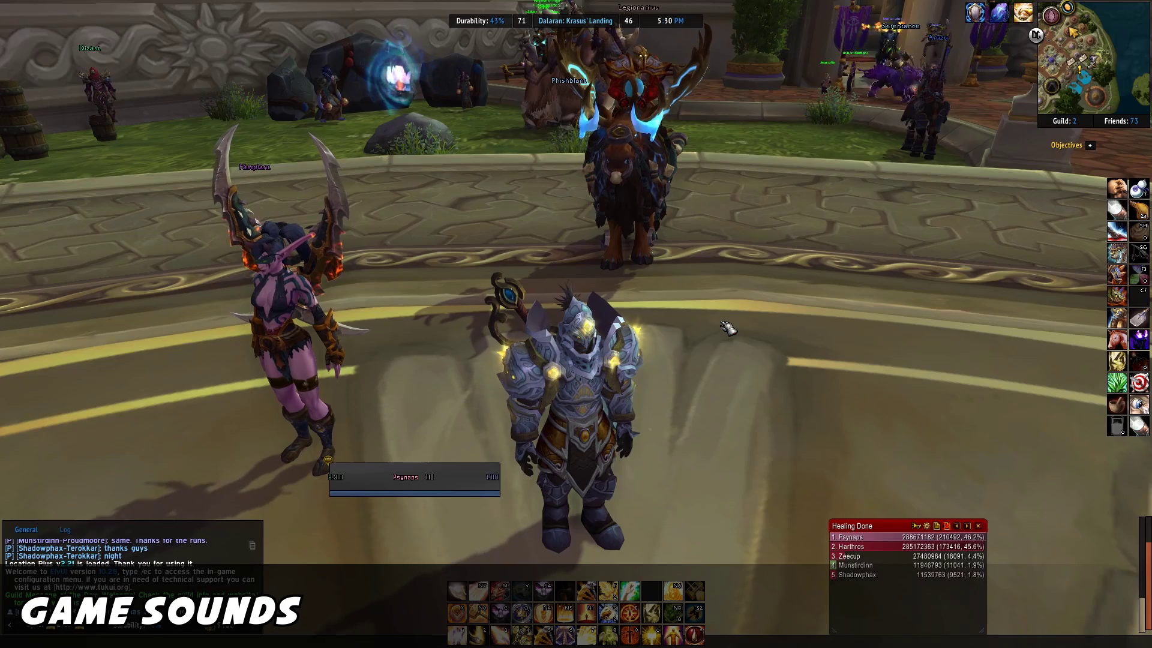
Step: Open World of Warcraft's System menu and switch to the Sound settings
key(Escape)
click(525, 265)
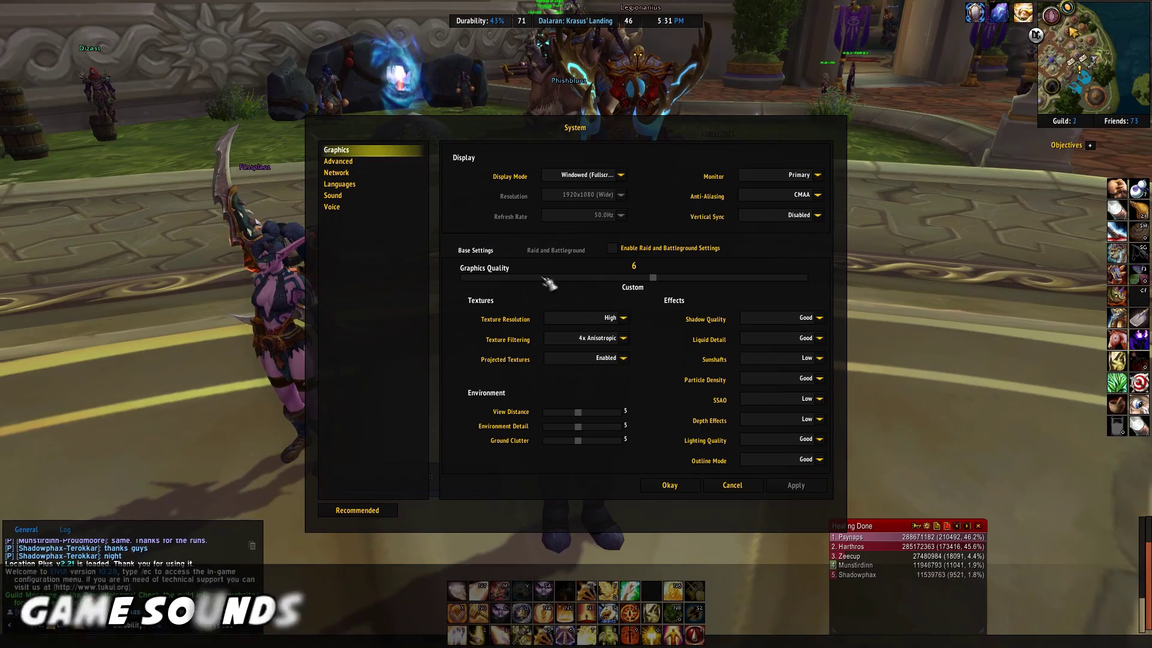
click(344, 195)
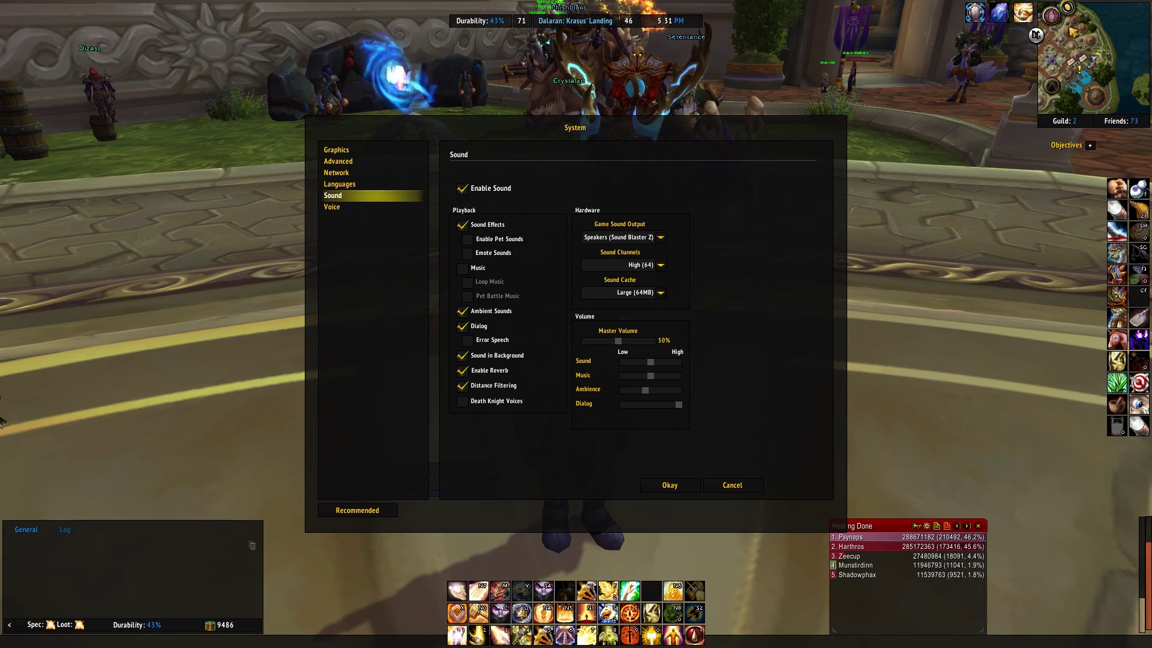
key(alt+Tab)
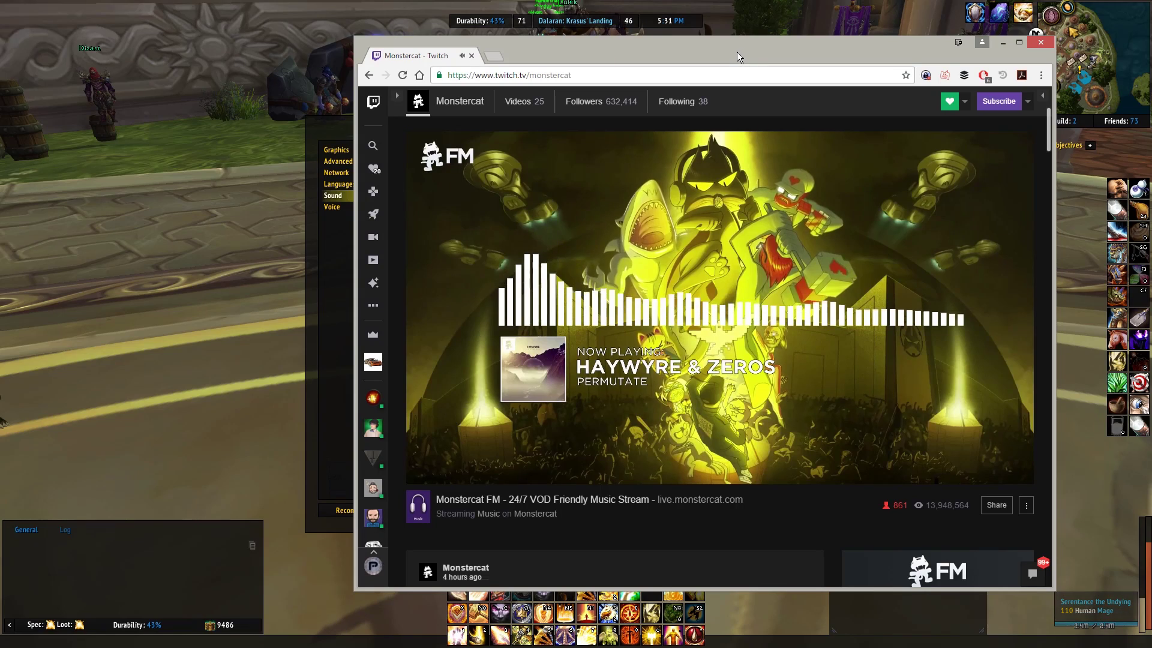
key(alt+Tab)
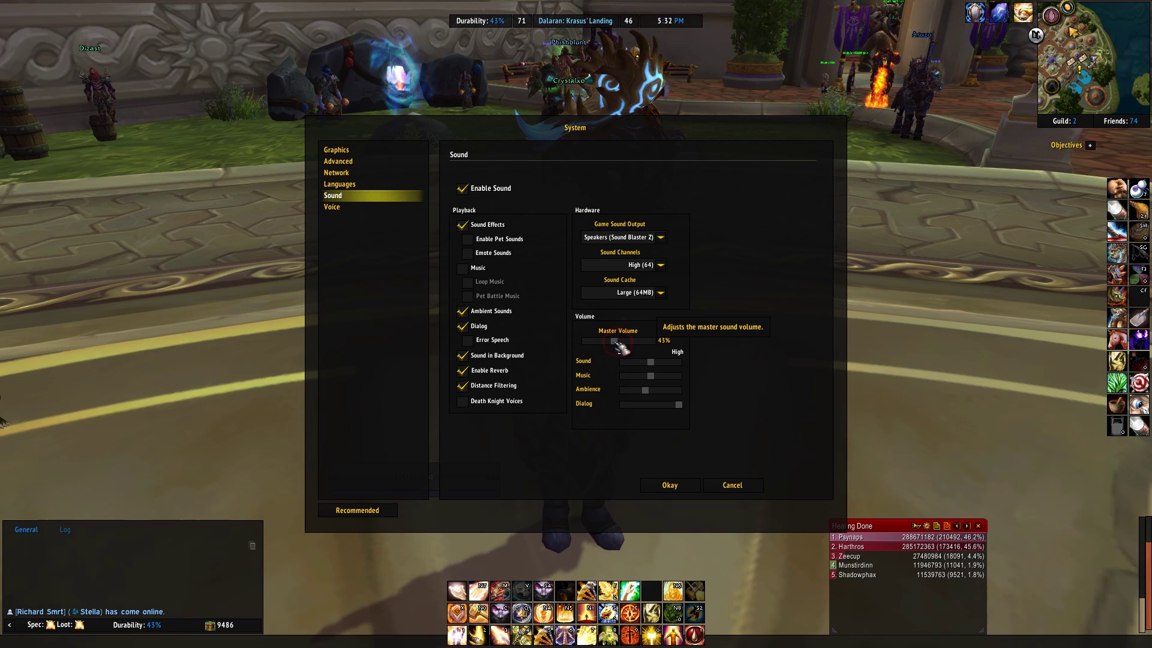
Step: Drag World of Warcraft's Master Volume slider back to 50%, then switch to OBS Studio
drag(614, 343, 622, 343)
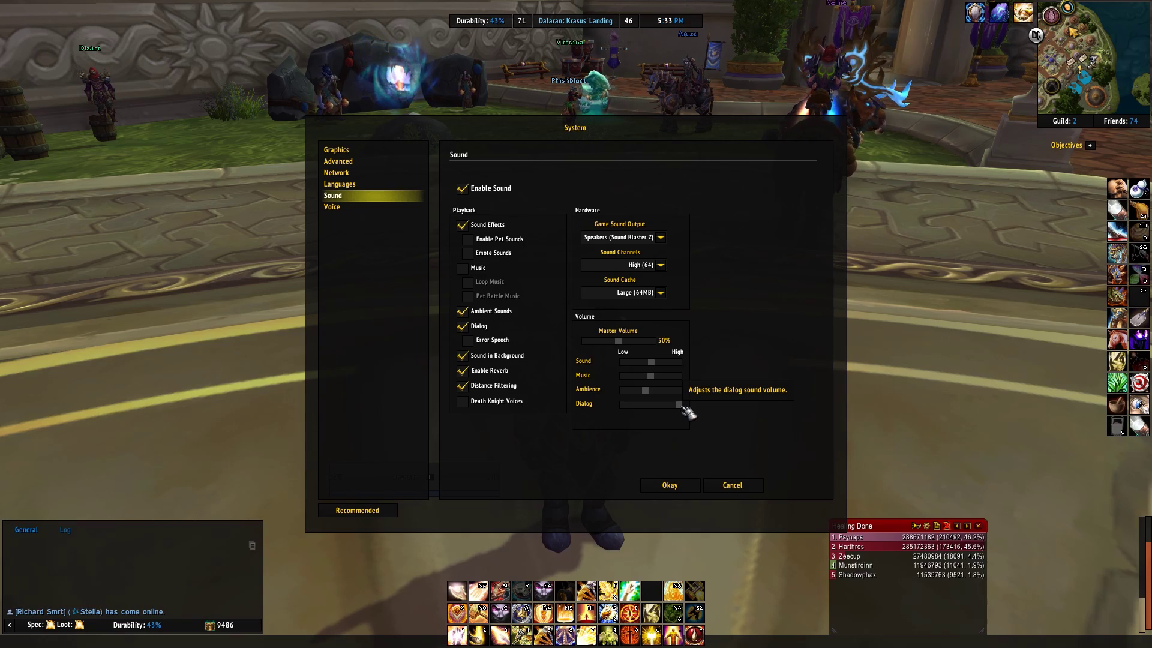
drag(764, 483, 480, 483)
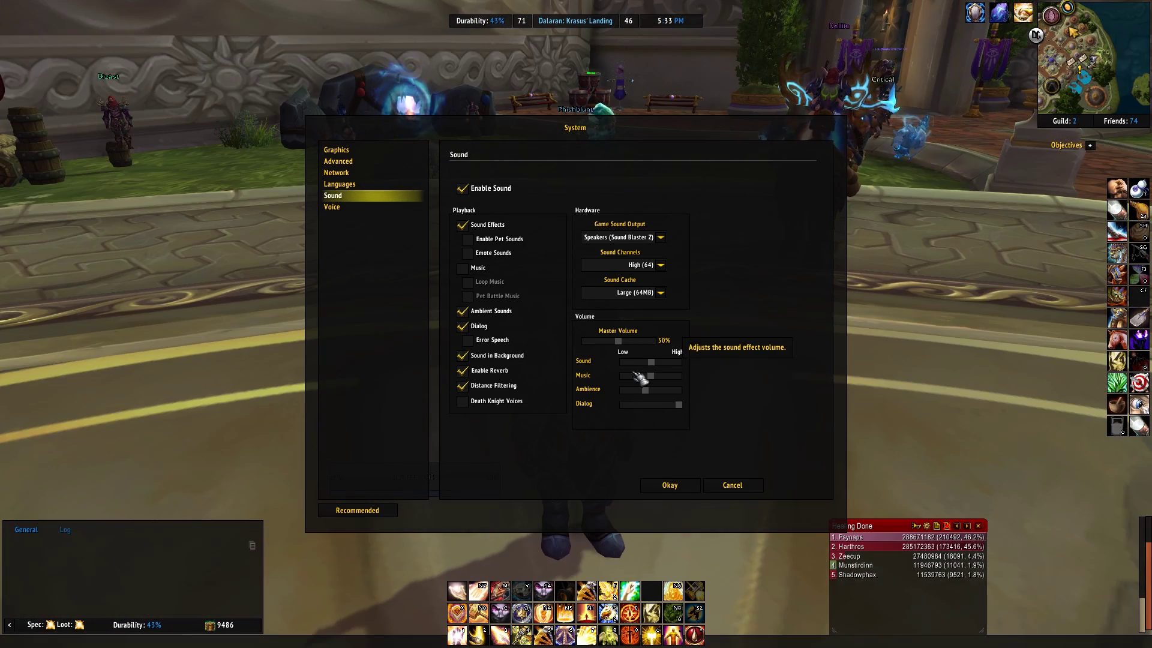
key(alt+Tab)
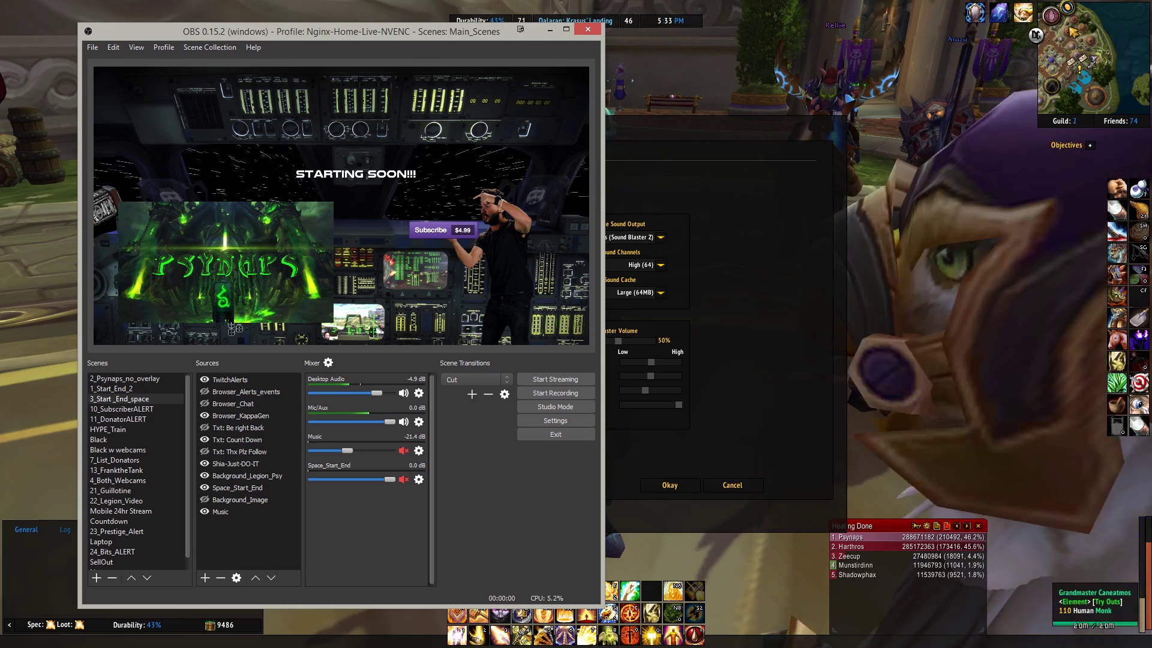
Step: Pause the Monstercat Twitch stream in Chrome, then bring OBS Studio back over the game
key(alt+Tab)
drag(636, 33, 614, 26)
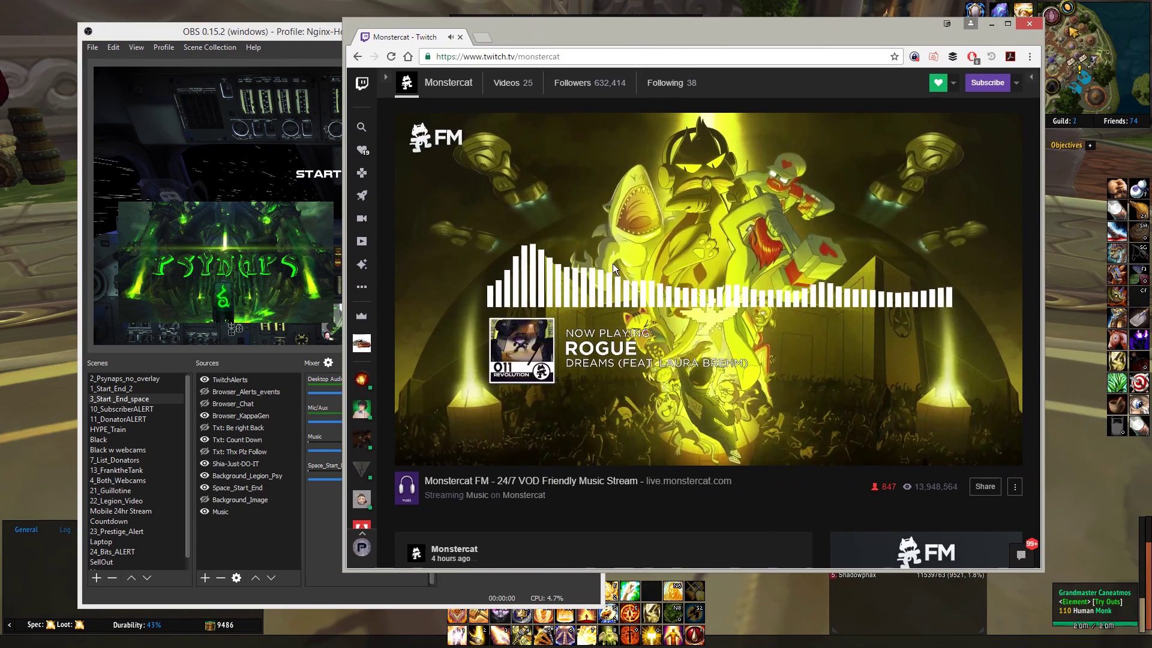
click(409, 451)
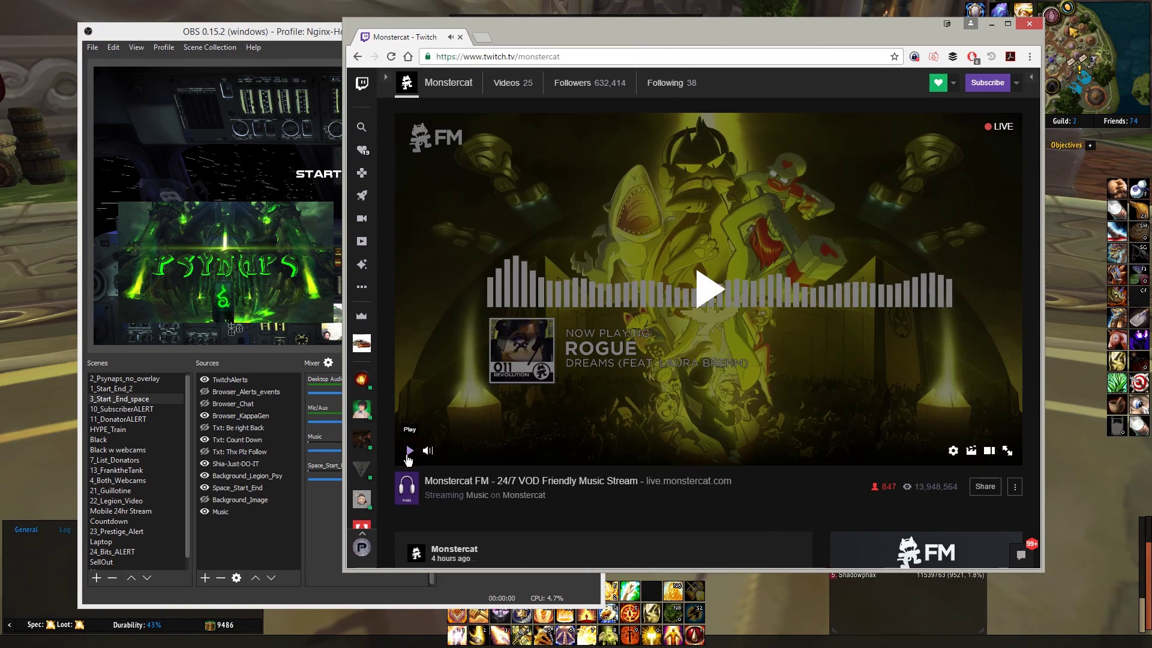
key(alt+Tab)
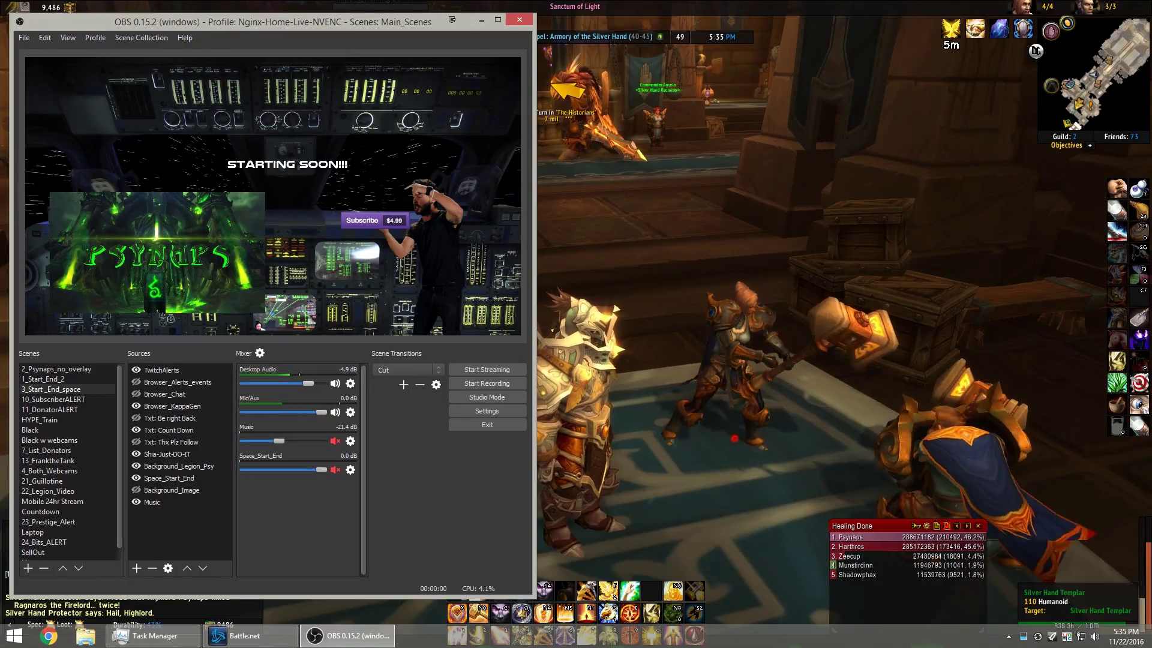
drag(734, 438, 648, 436)
click(348, 636)
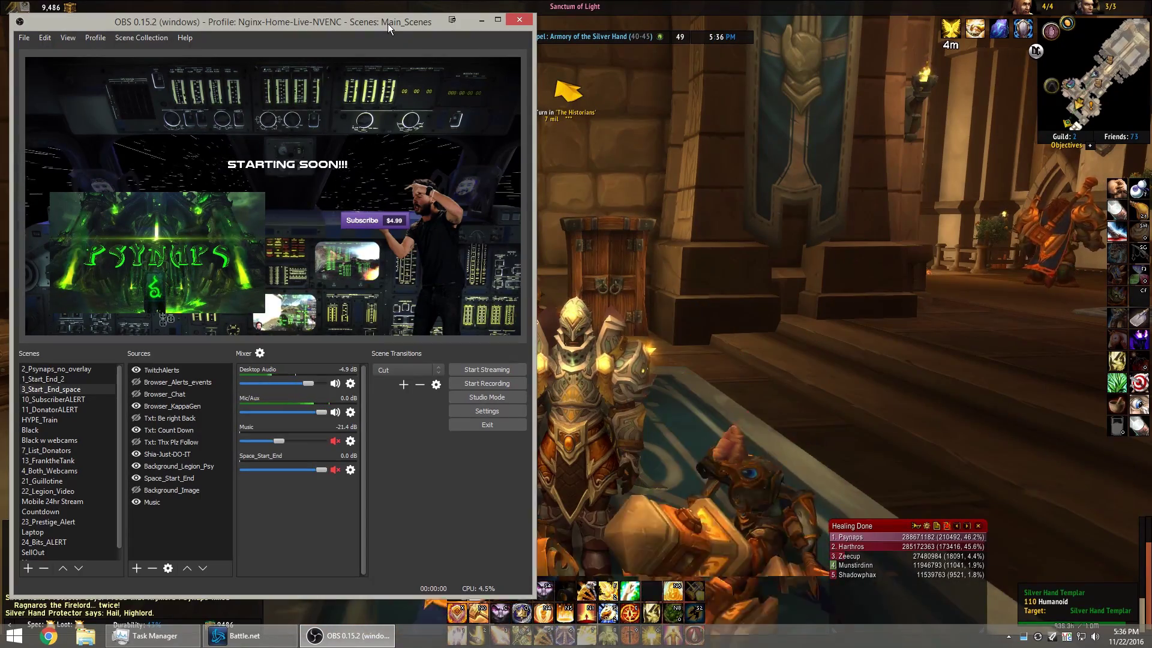
Step: Minimise OBS and run the paladin through the chapel toward the training dummies
click(481, 19)
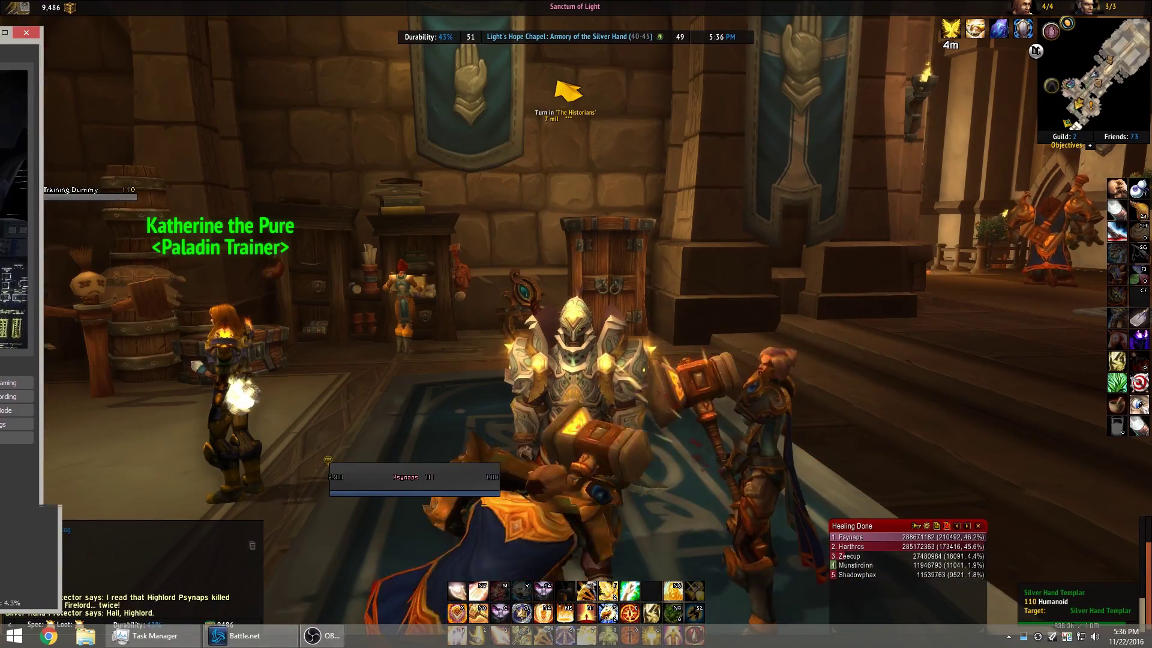
key(w)
drag(660, 287, 660, 287)
key(w)
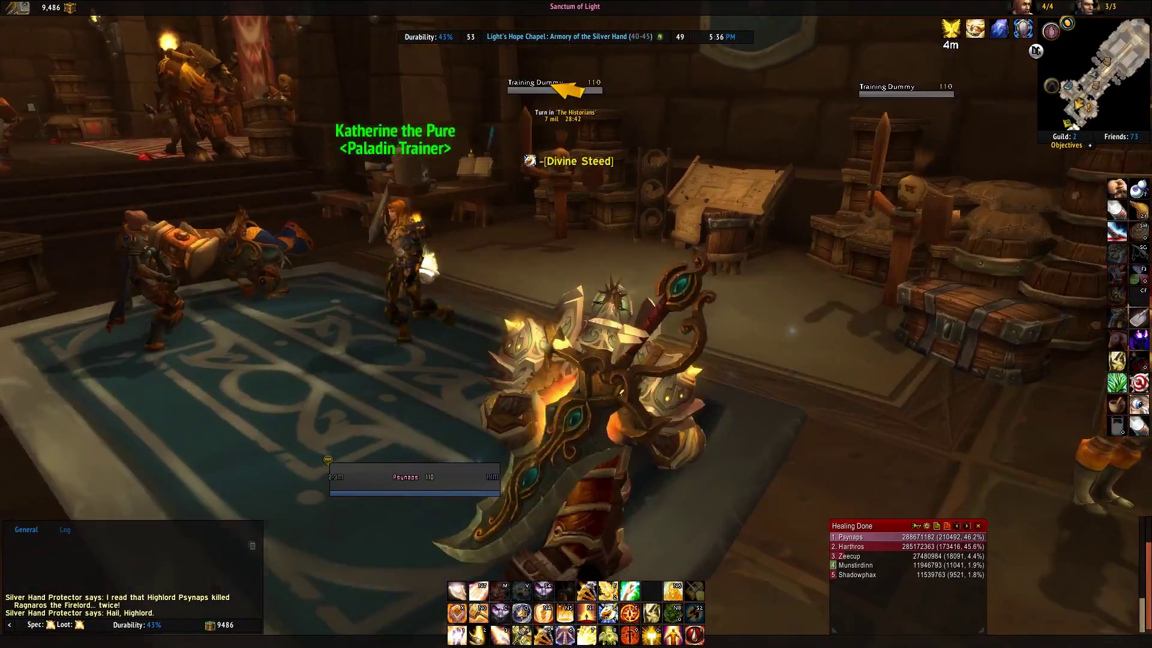
key(d)
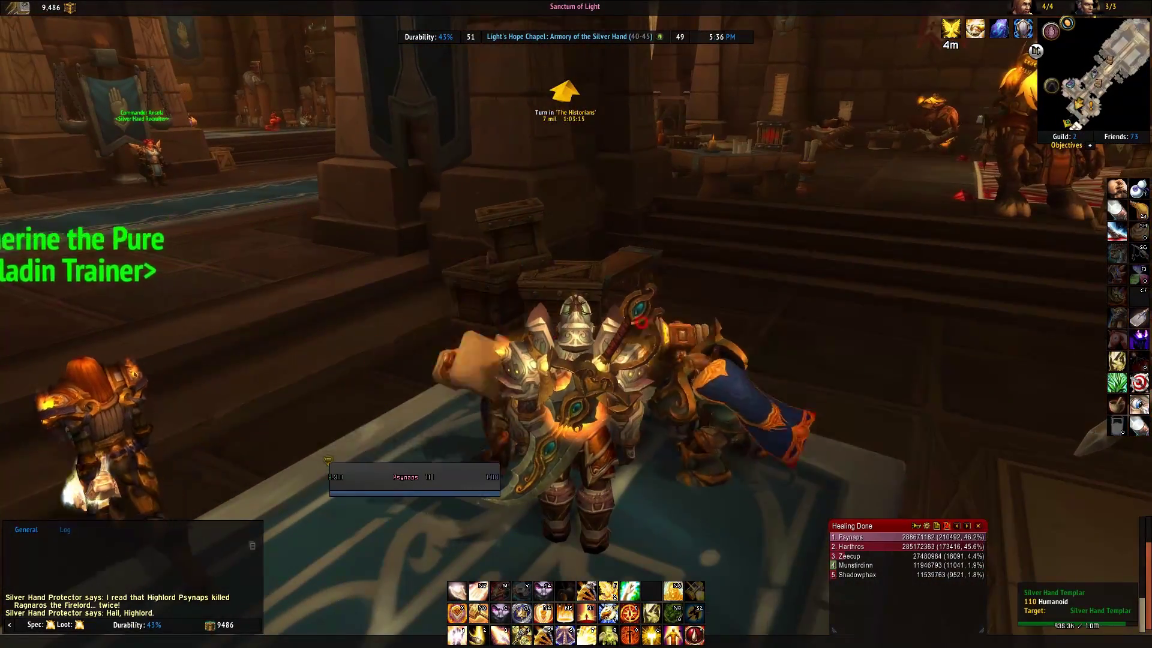
Step: Steer the paladin into the training-dummy ring among the paladin trainers
key(w)
key(d)
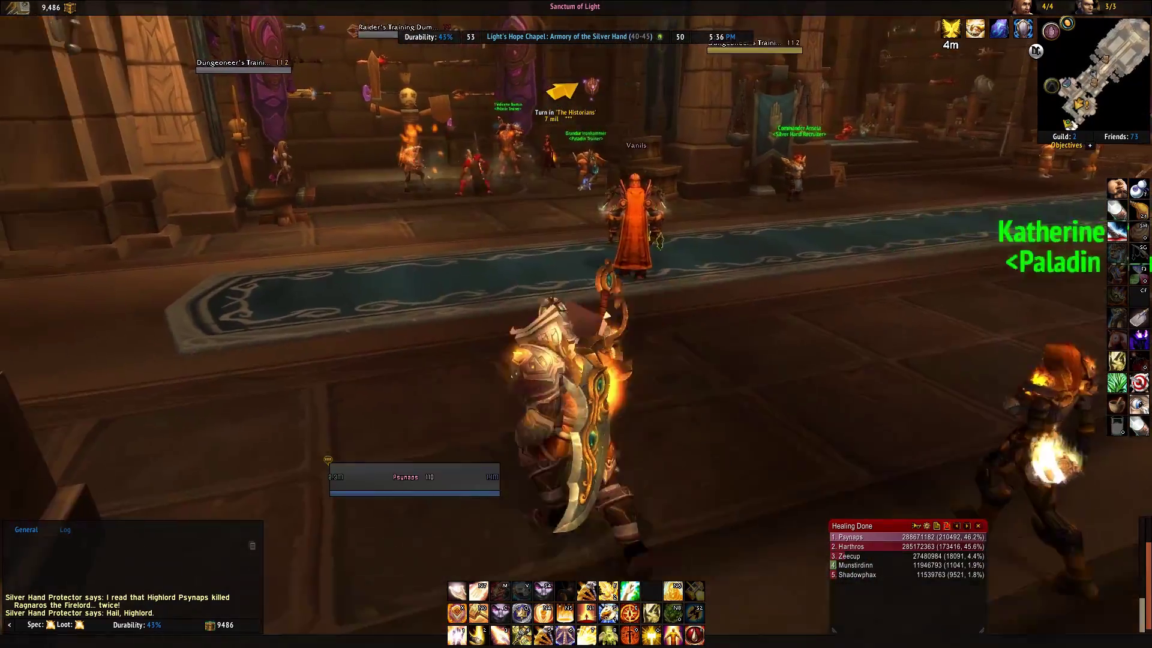
key(w)
key(a)
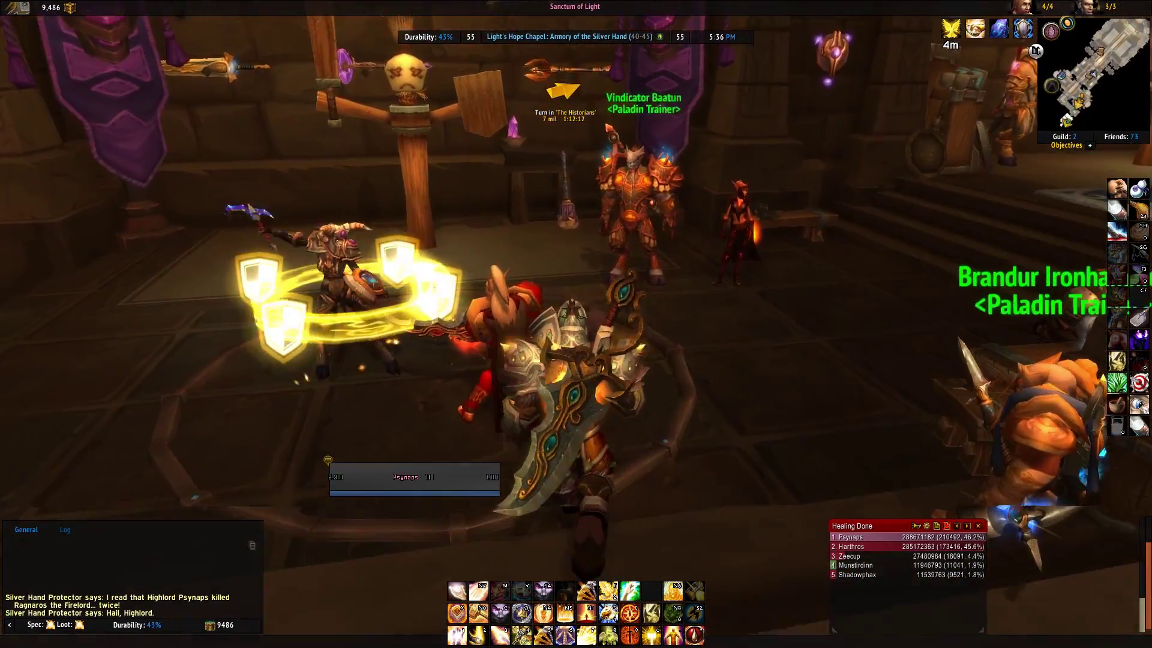
key(d)
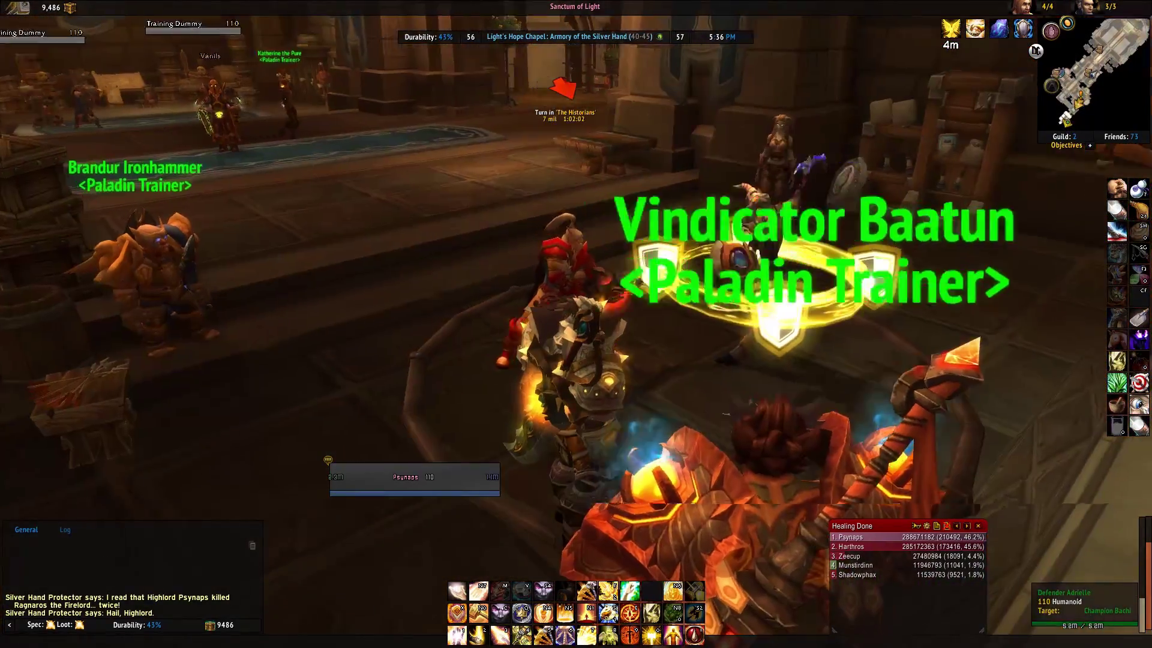
key(a)
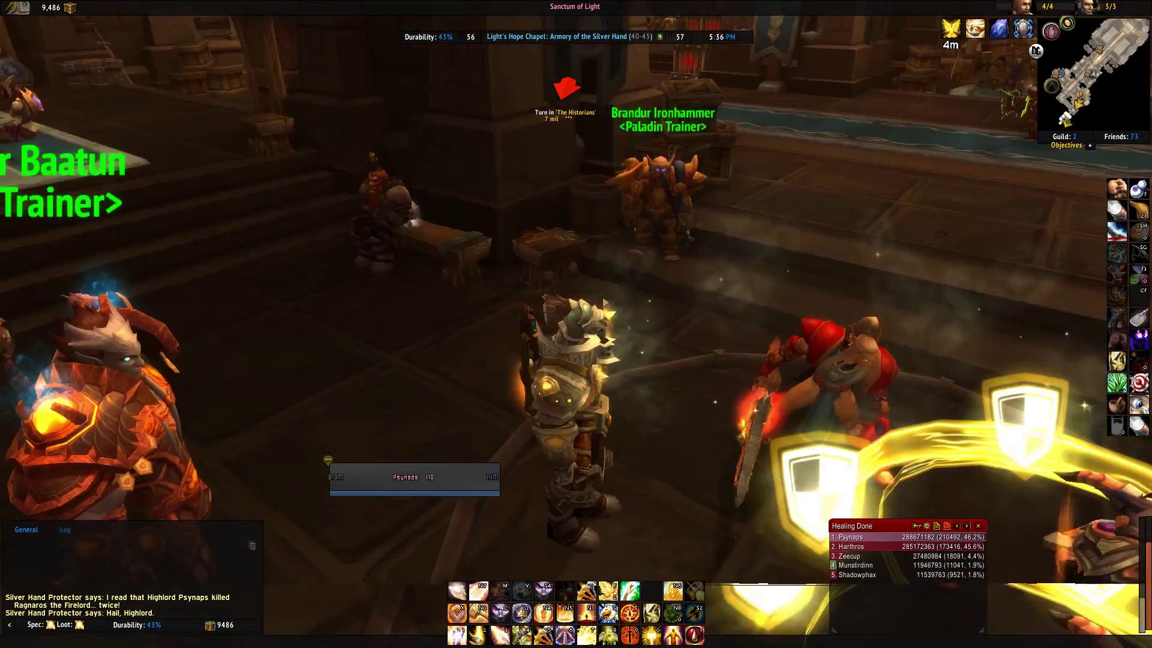
key(d)
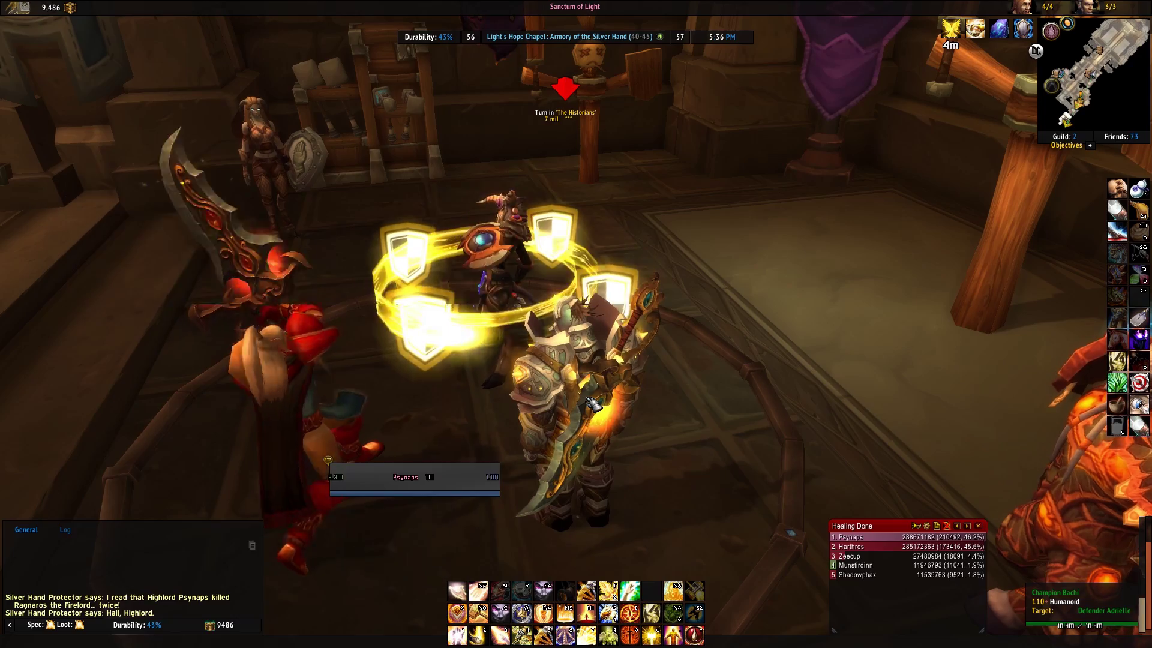
key(f)
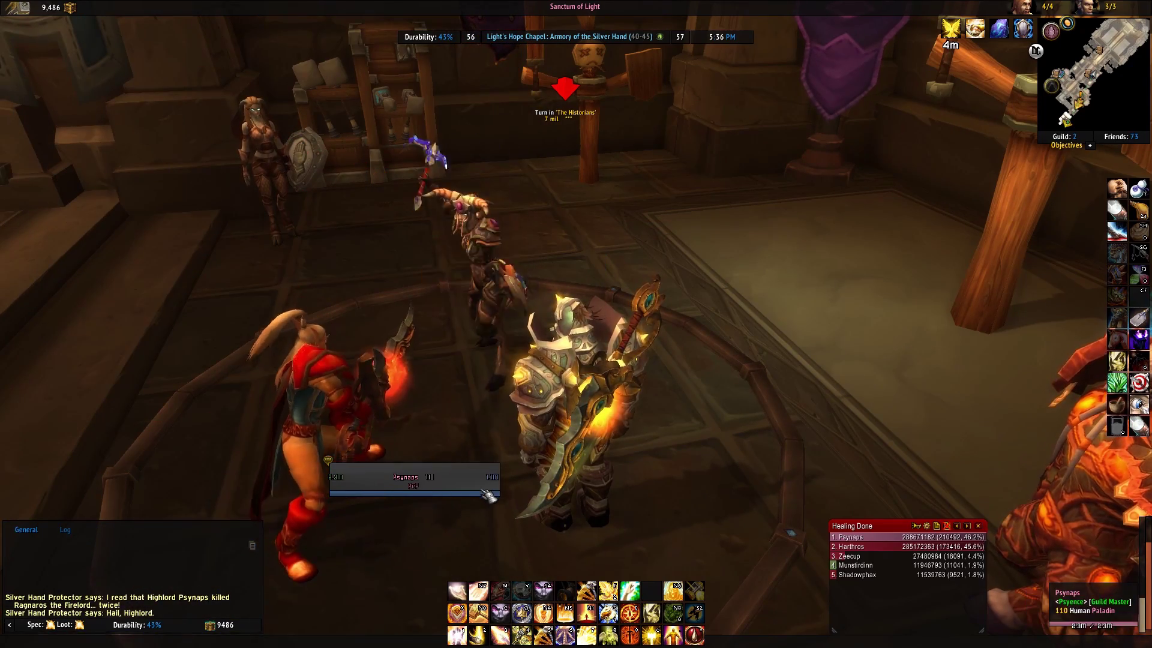
key(Escape)
key(Escape)
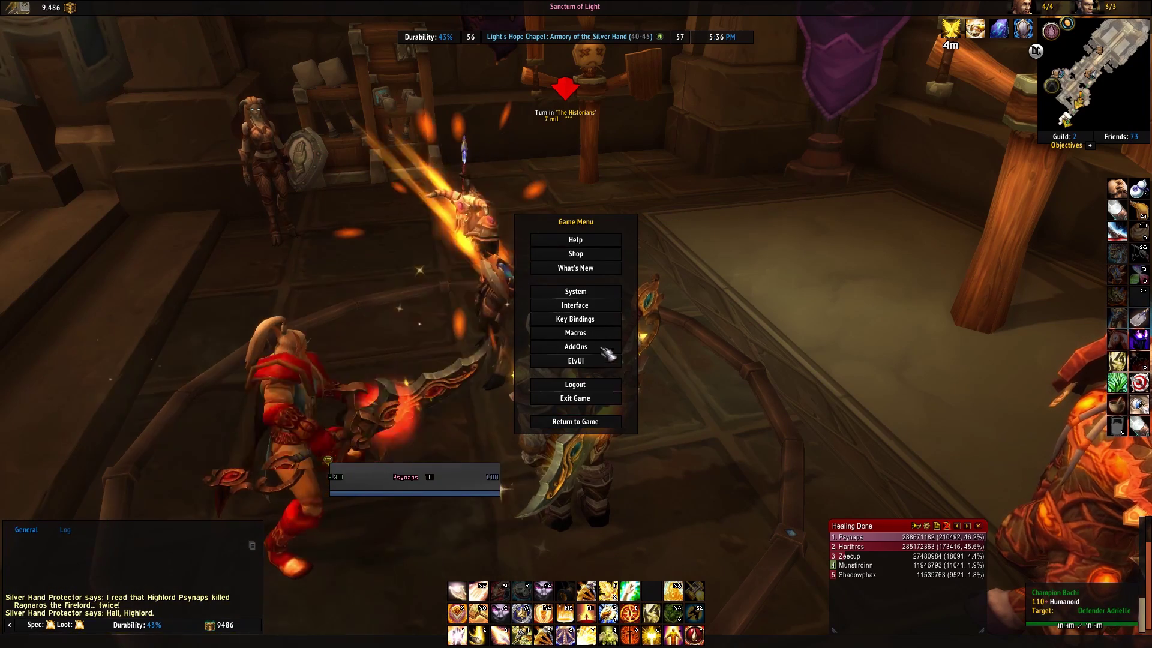
click(575, 291)
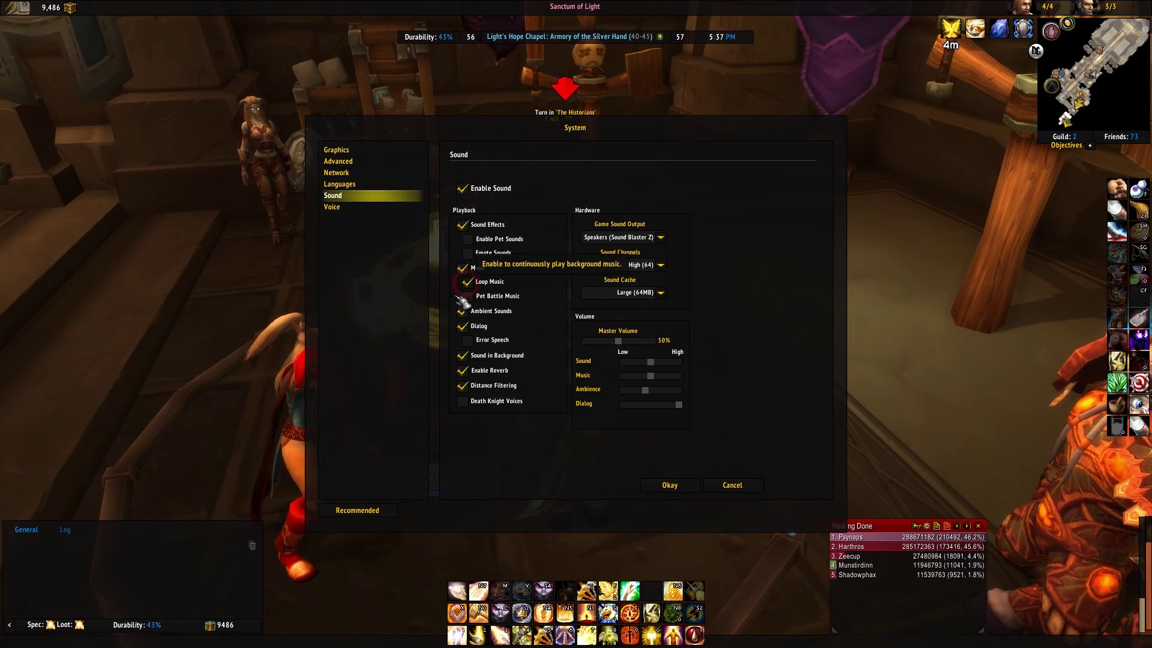
click(689, 485)
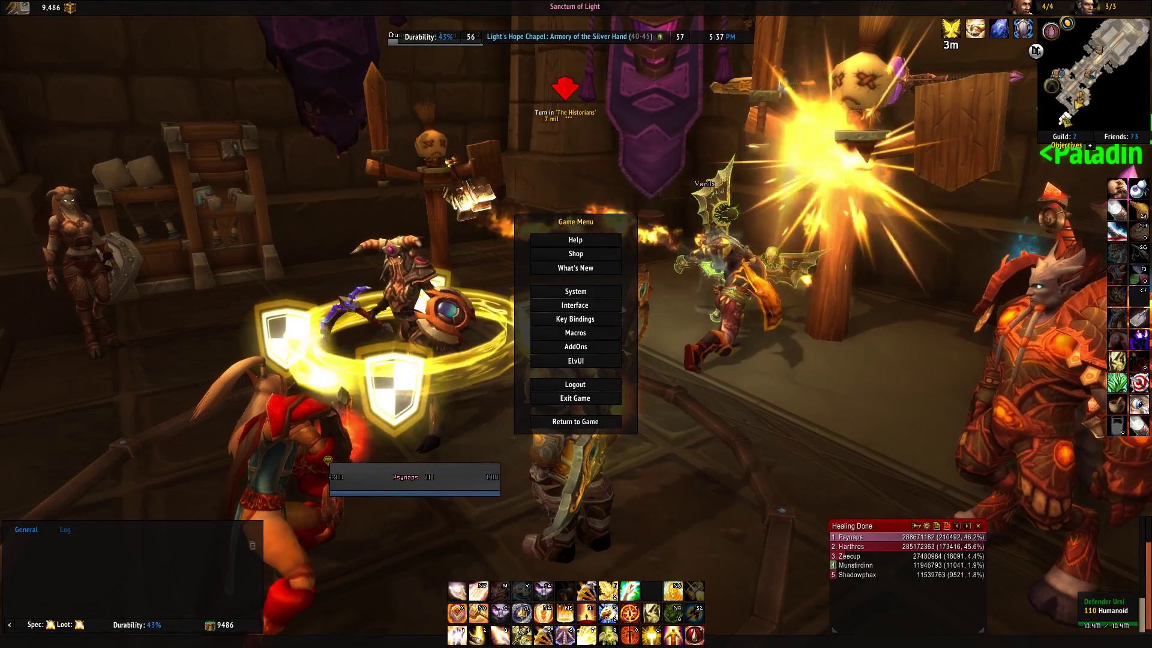
Step: Shift the OBS window to check its mixer, then toggle an option in WoW's Sound settings
key(alt+Tab)
drag(222, 33, 382, 28)
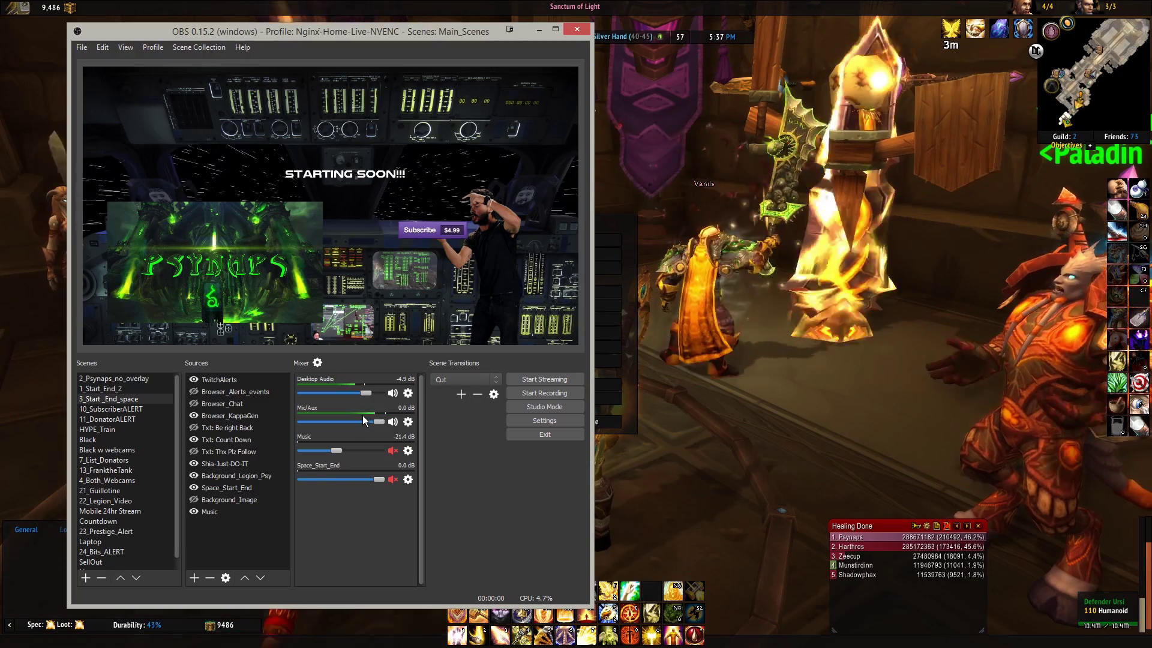
drag(339, 29, 81, 24)
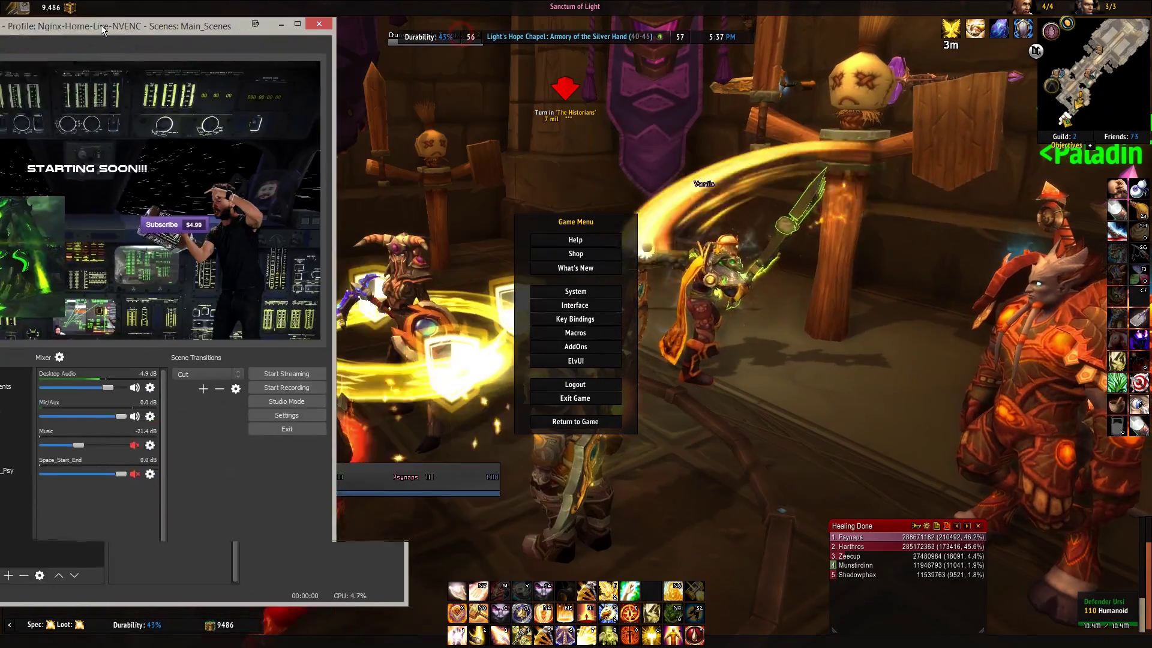
key(alt+Tab)
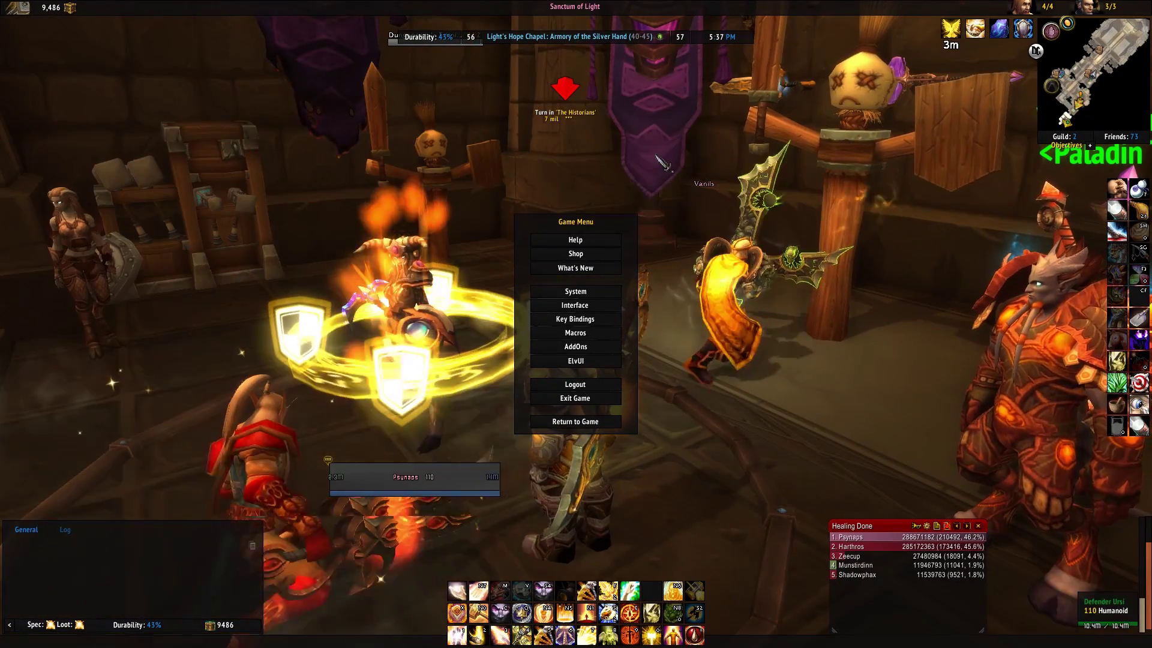
click(575, 291)
click(458, 264)
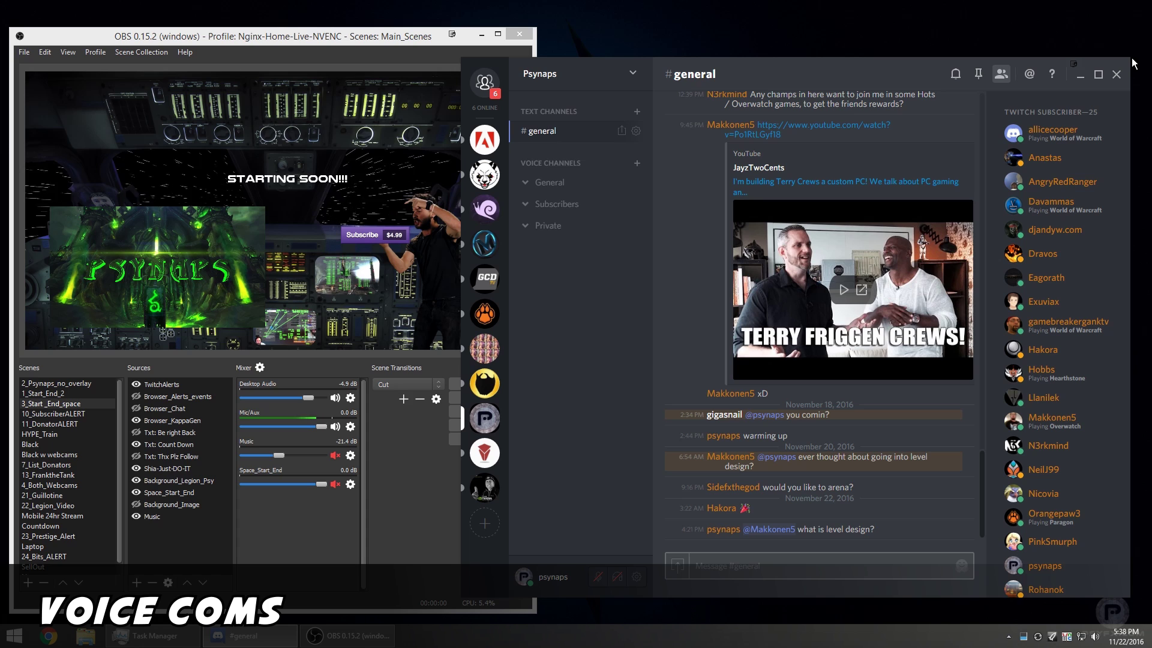
Step: Open Discord's Voice settings, showing the Focusrite USB input at 75% and Sound Blaster Z output
key(alt+Tab)
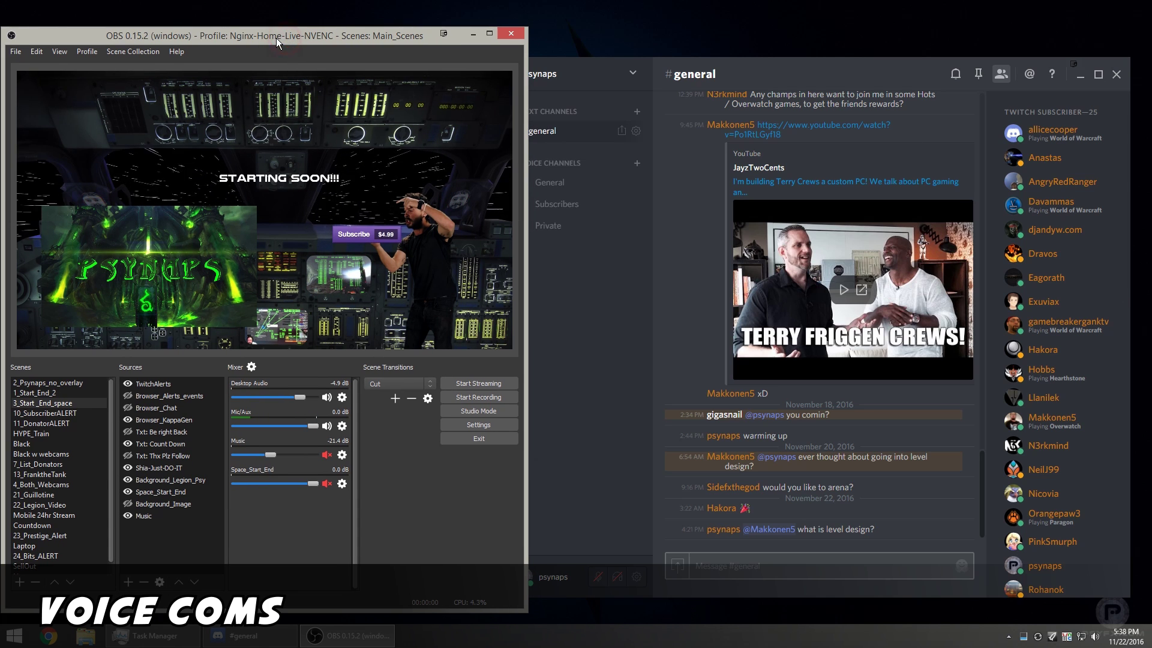
click(815, 73)
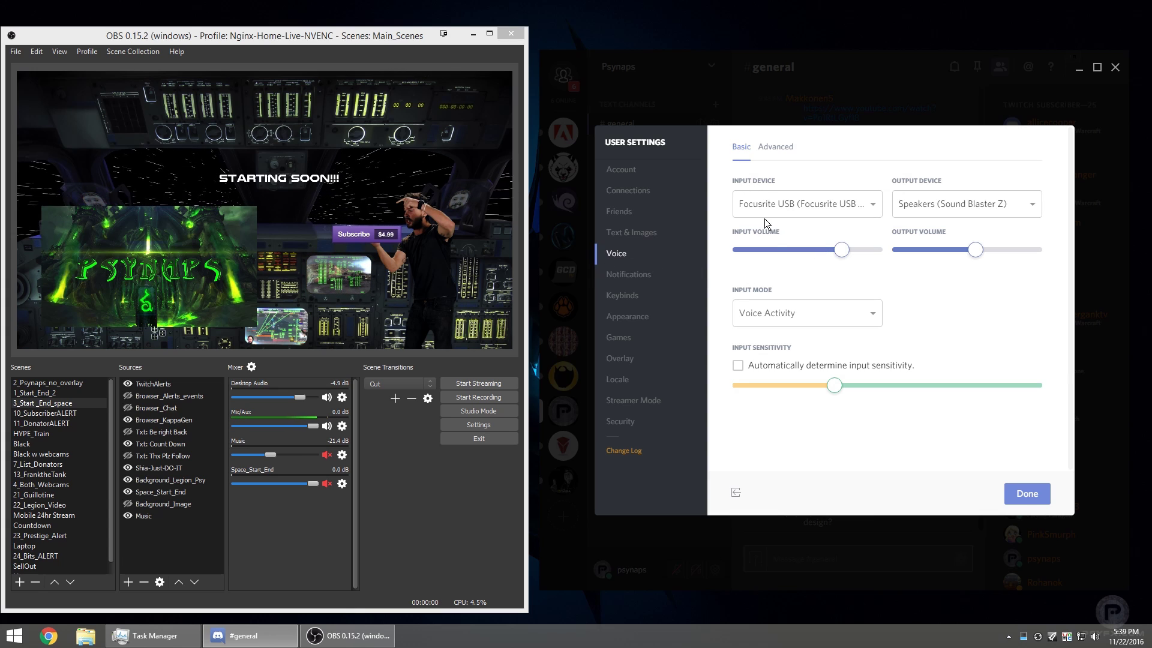
mouse_move(840, 255)
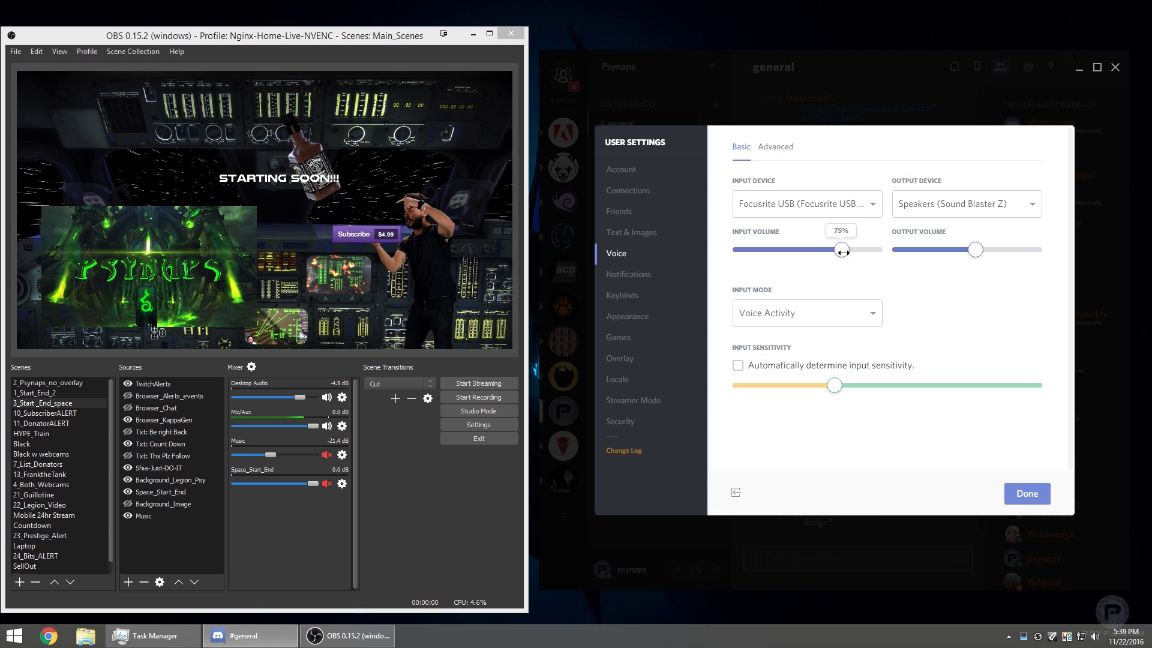
Step: Raise Discord's input volume to about 80% and set the output volume near 111%
drag(847, 251, 849, 252)
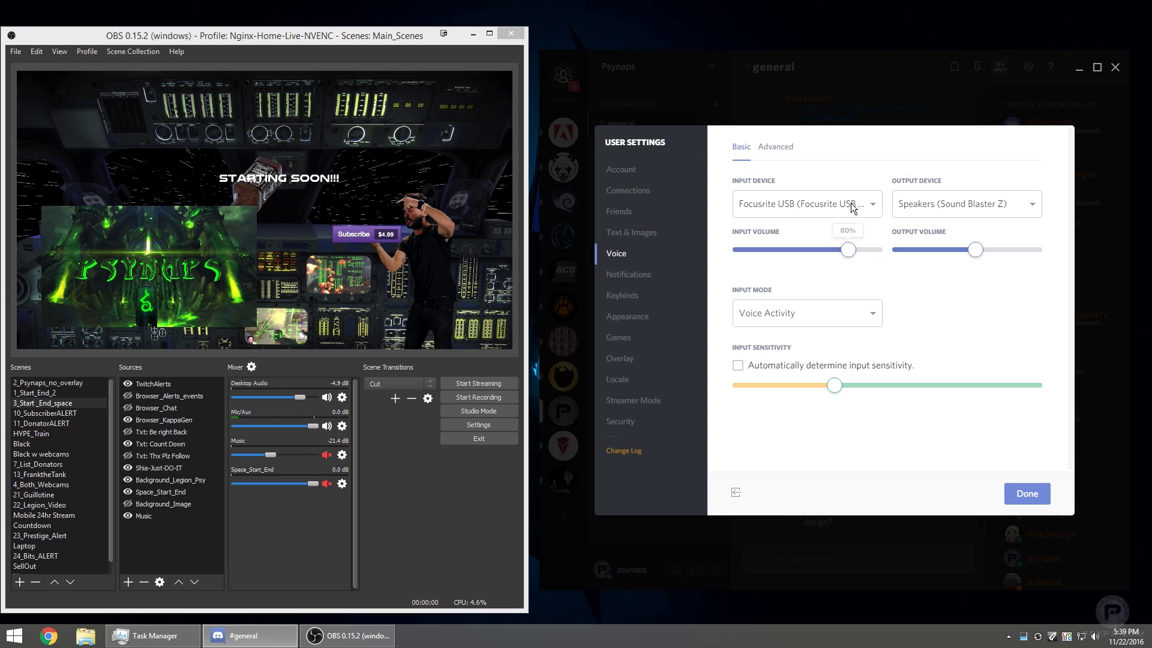
click(849, 252)
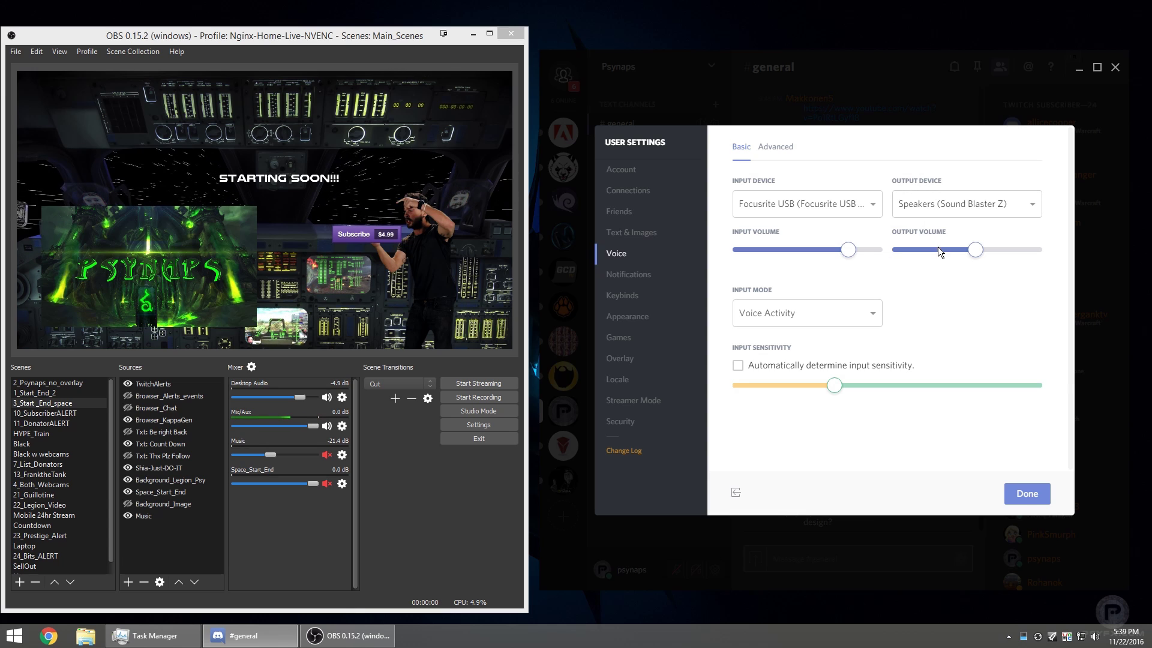
click(975, 251)
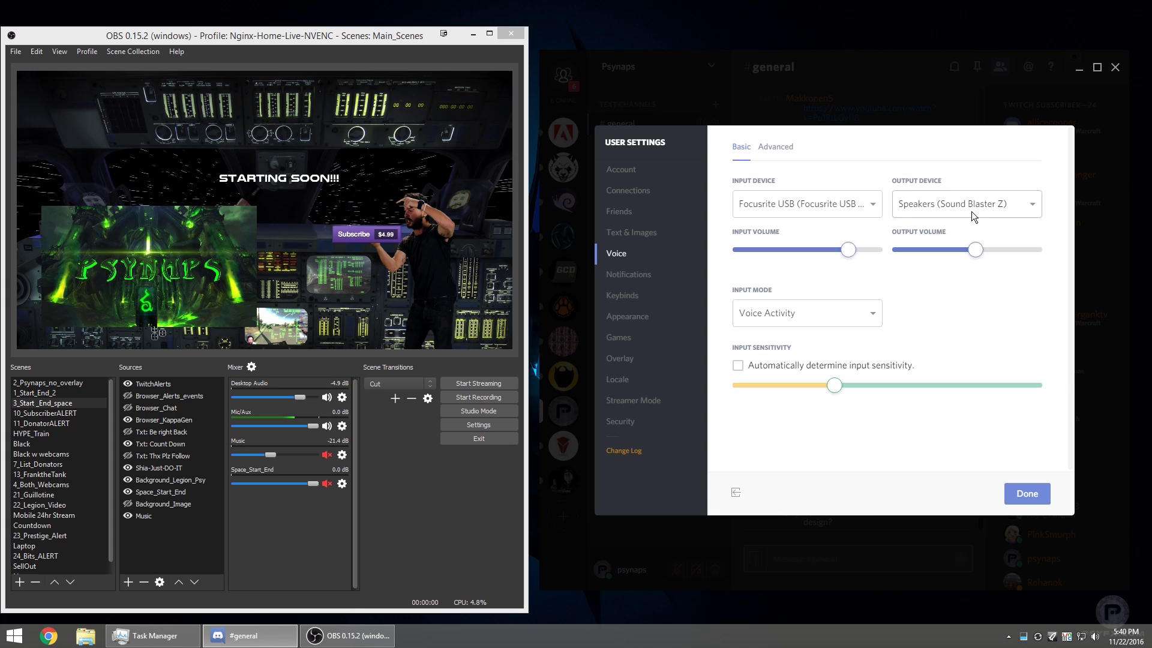
Step: Lower Discord's output volume from 112% to just under 110% and close User Settings
click(975, 249)
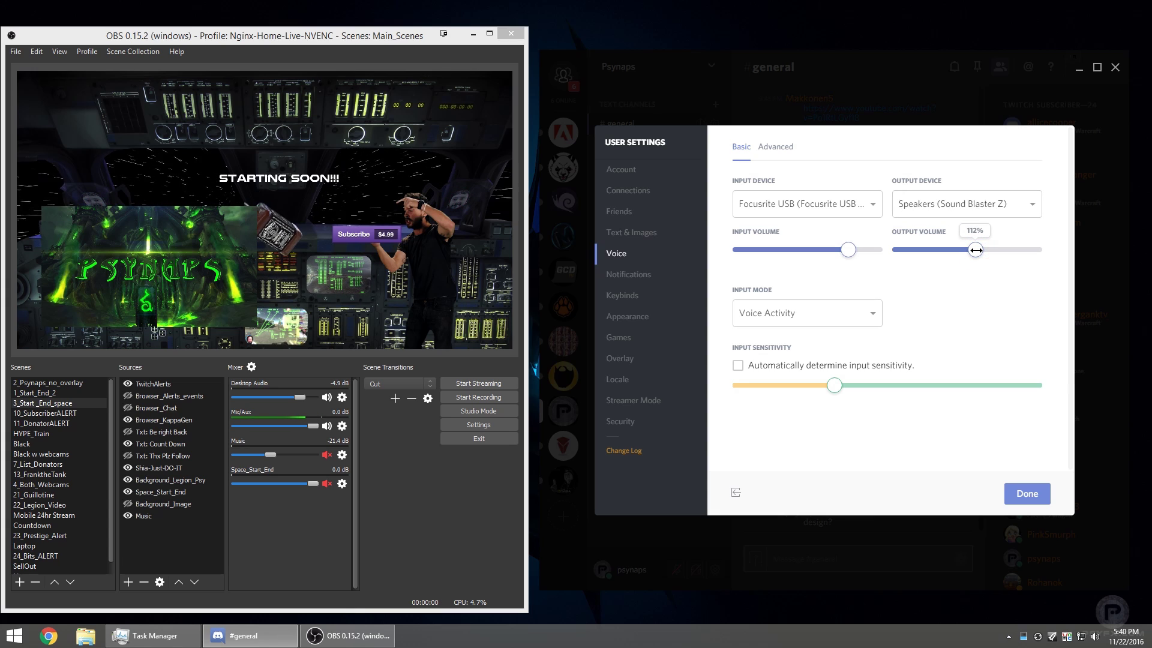
drag(975, 249, 974, 250)
click(974, 250)
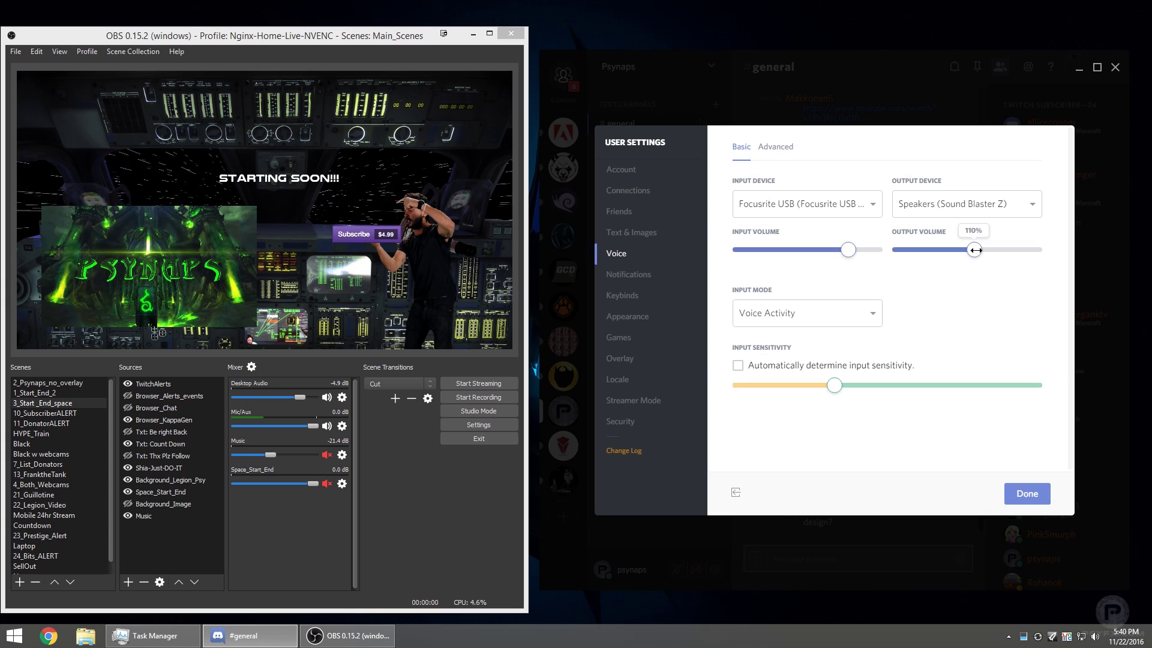
drag(974, 250, 973, 251)
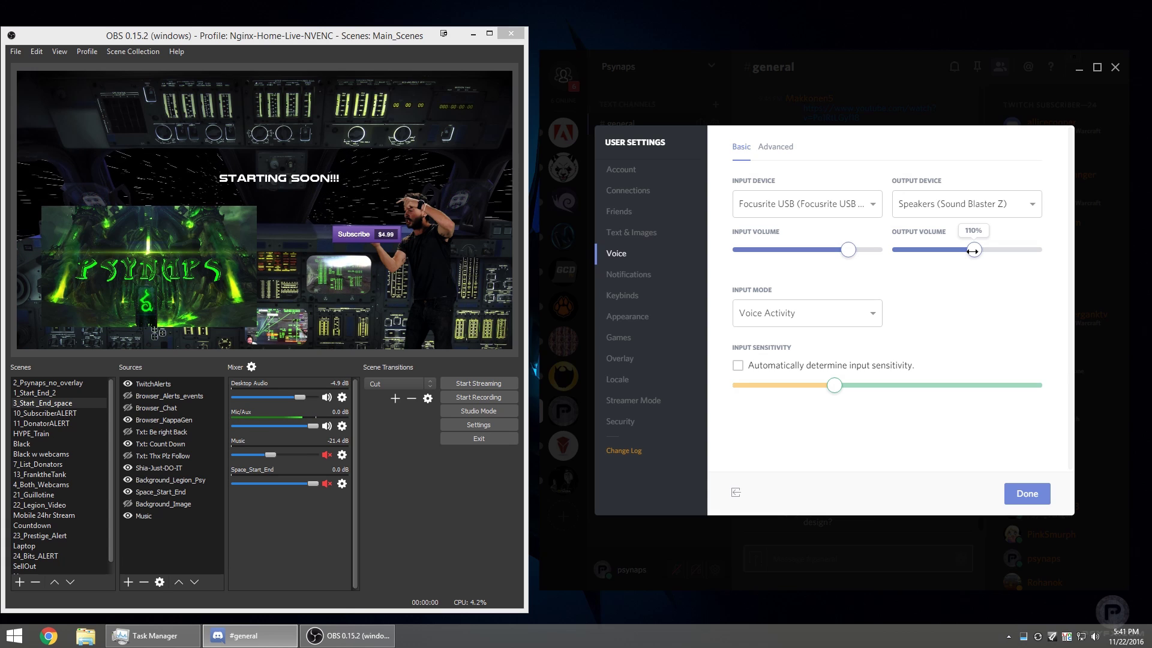
drag(973, 251, 968, 251)
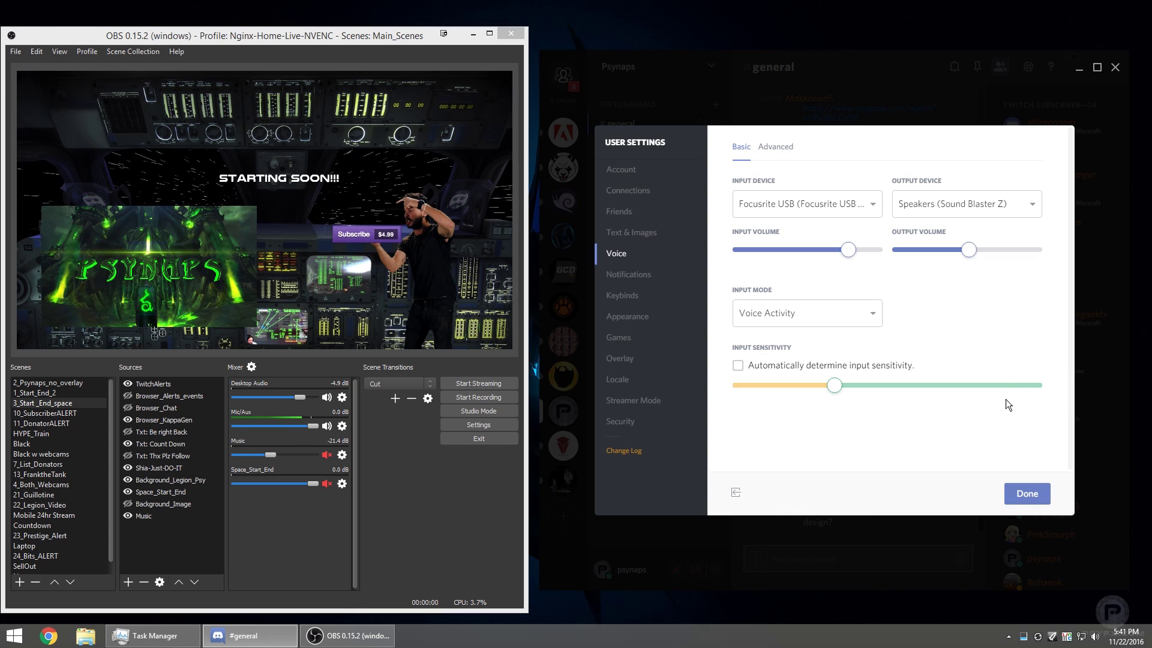
key(Escape)
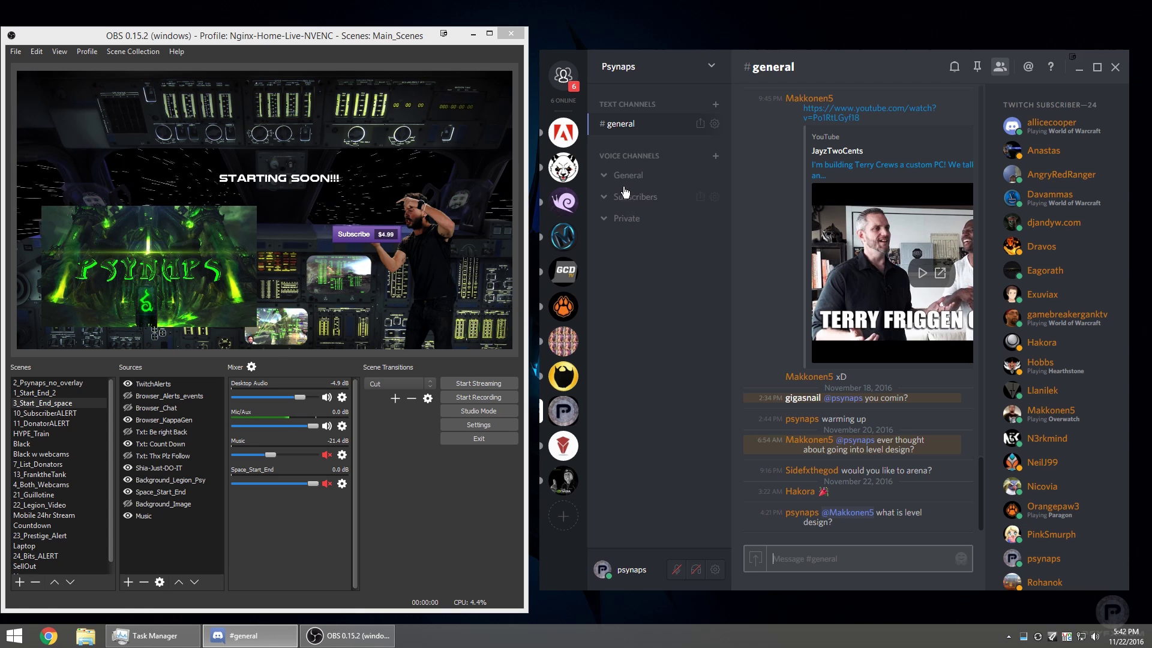
Step: Close Discord with Alt+F4, leaving only OBS Studio on the desktop
key(alt+F4)
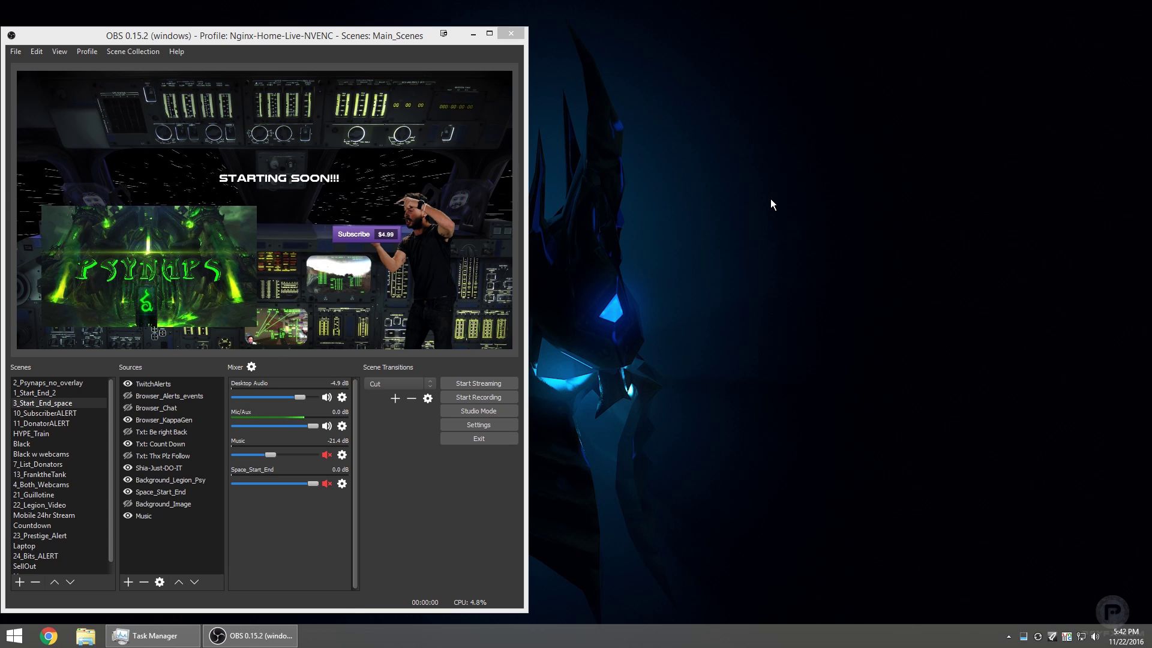